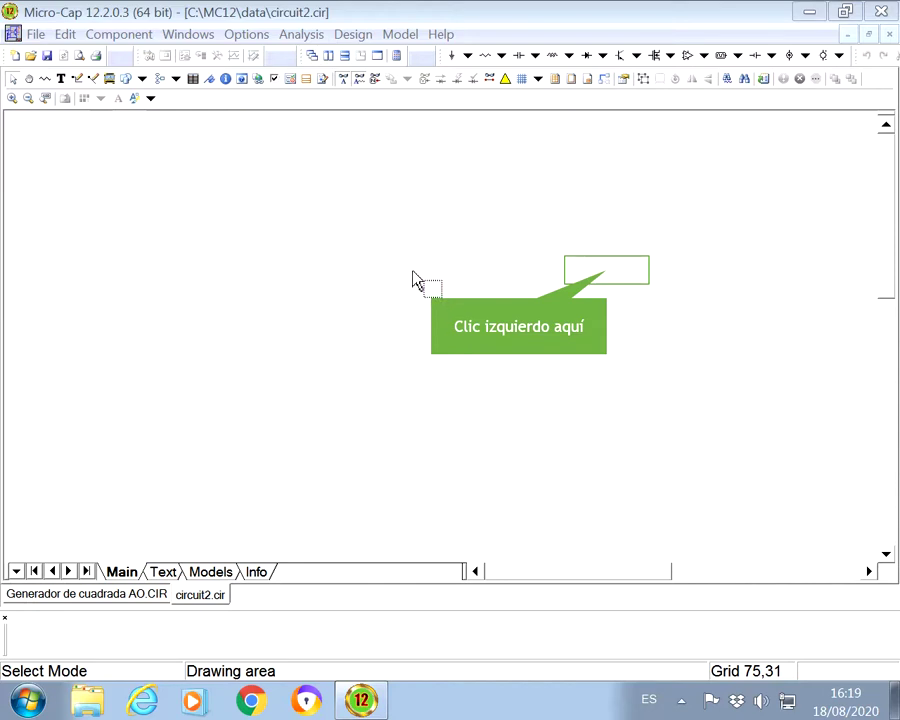
Place an op-amp in the left half of the blank schematic and assign it the TL081C model
click(607, 271)
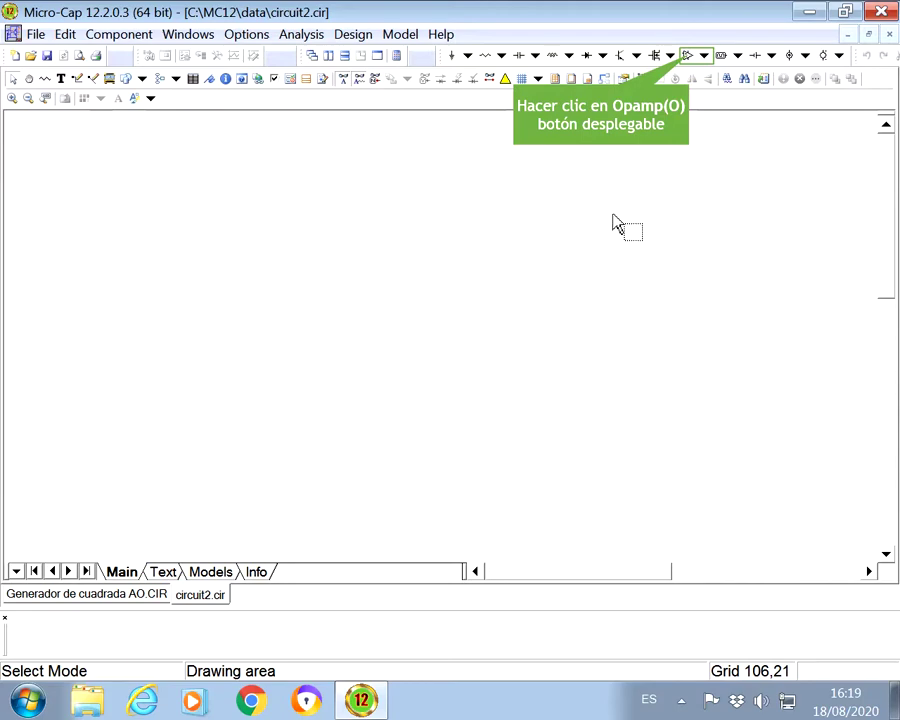
click(688, 58)
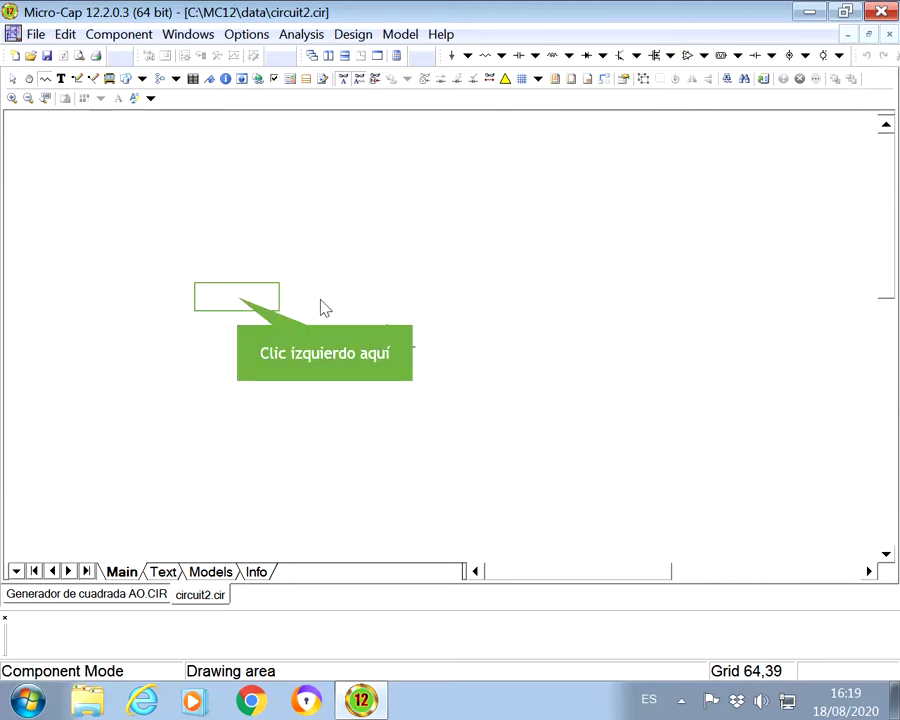
click(256, 299)
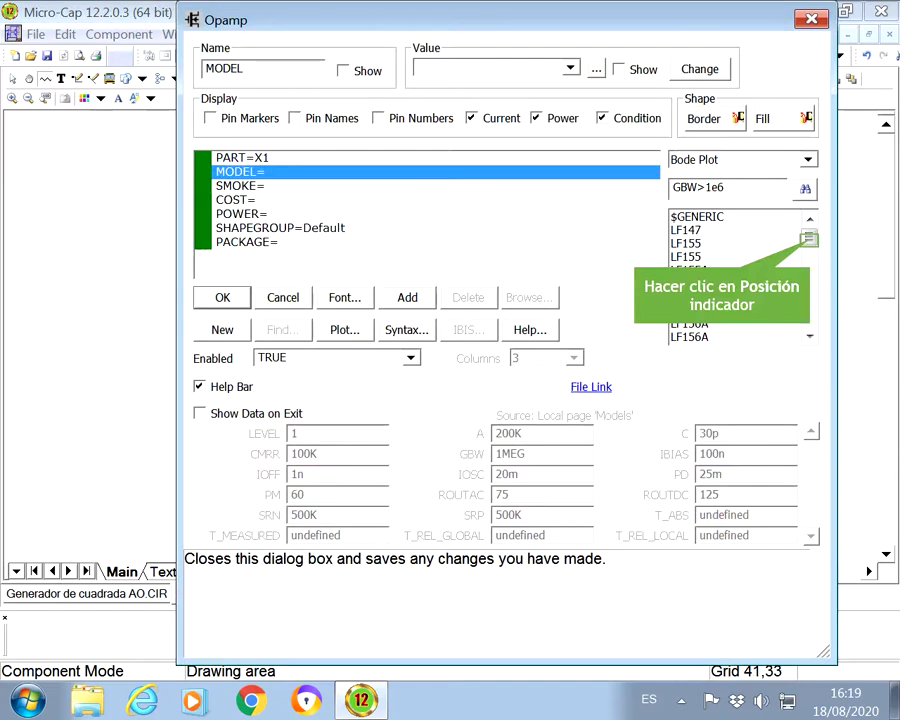
drag(808, 240, 812, 326)
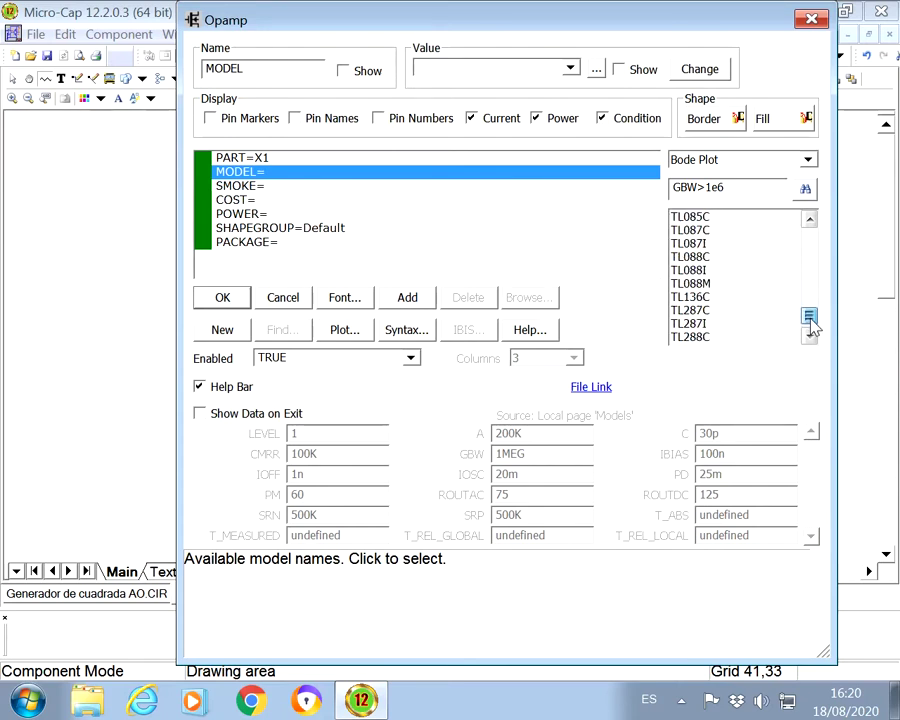
double_click(810, 219)
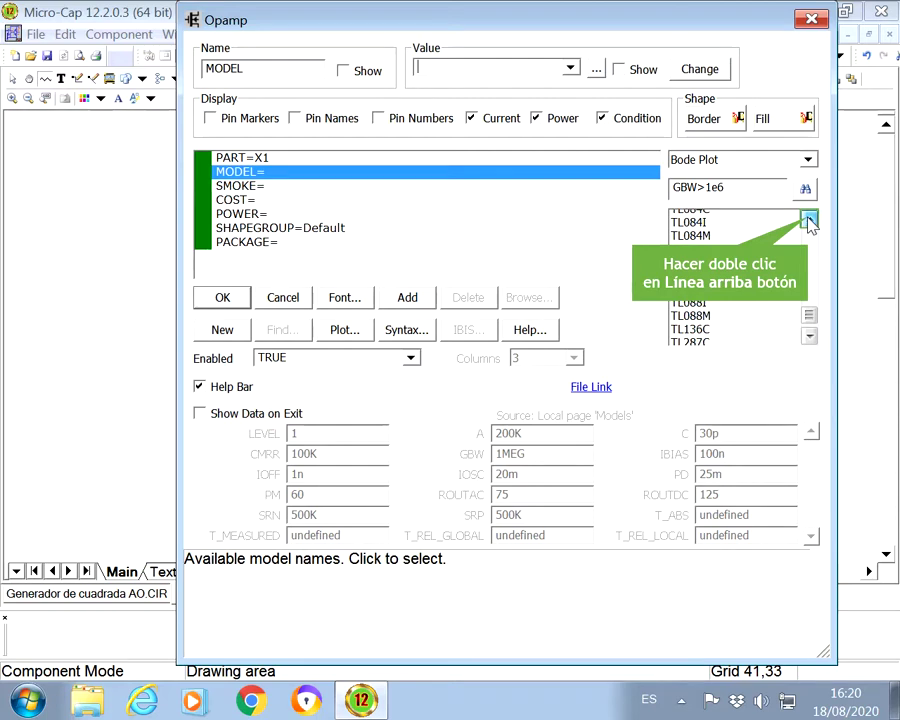
double_click(810, 219)
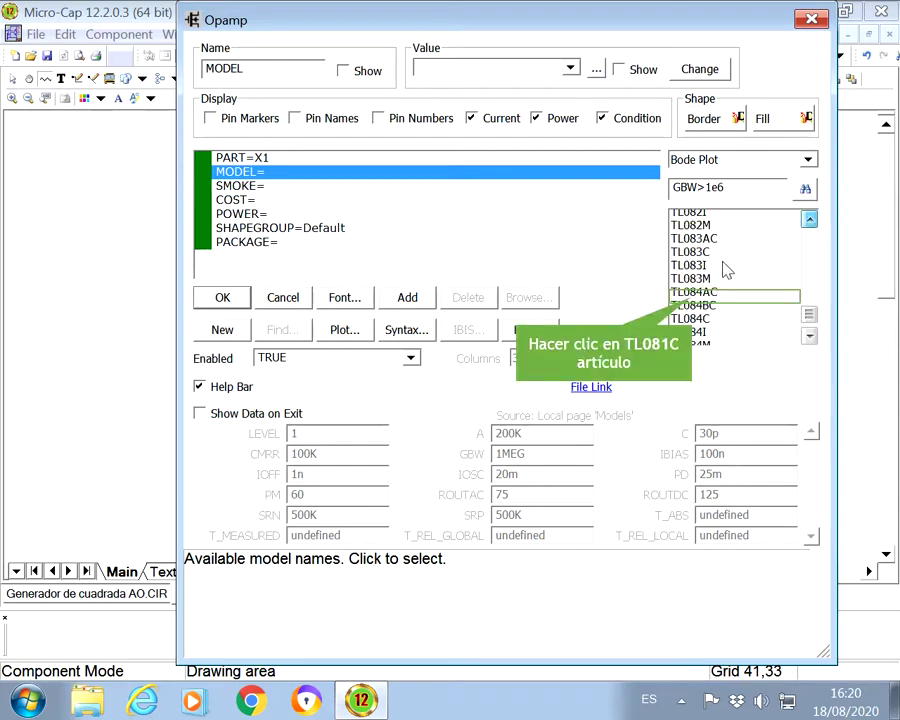
scroll(720, 275, up, 4)
click(695, 297)
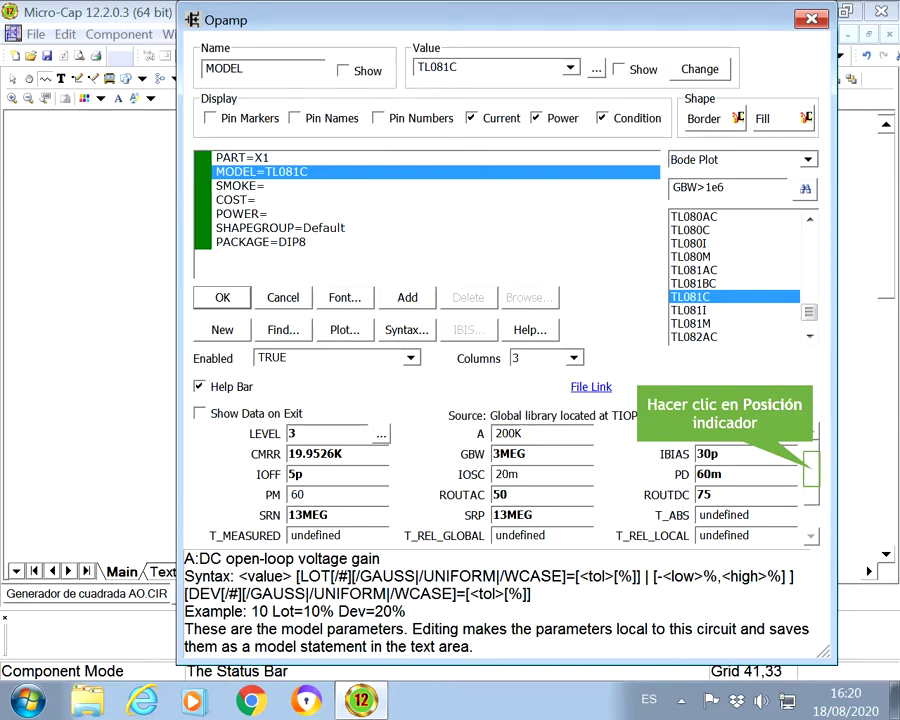
Examine the TL081C model's supply and offset parameters VCC, VEE and VOFF
click(810, 468)
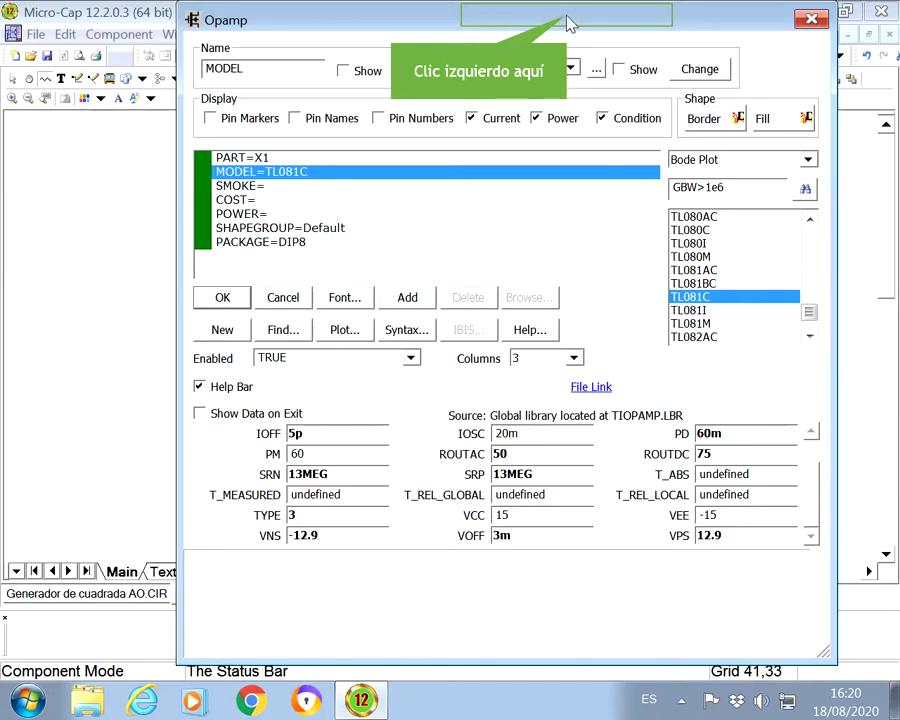
drag(567, 22, 525, 36)
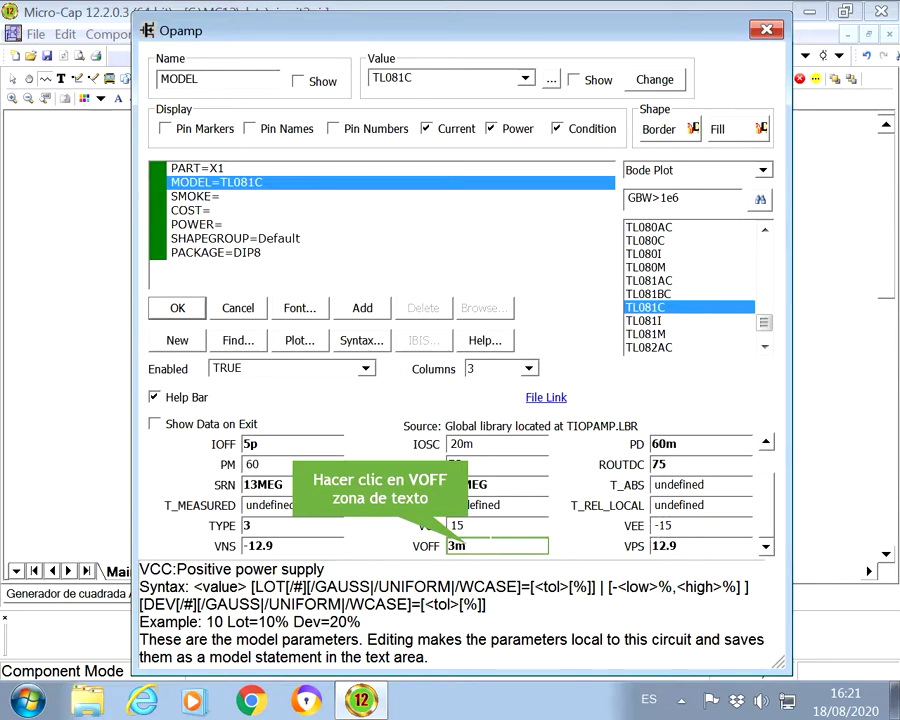
click(466, 546)
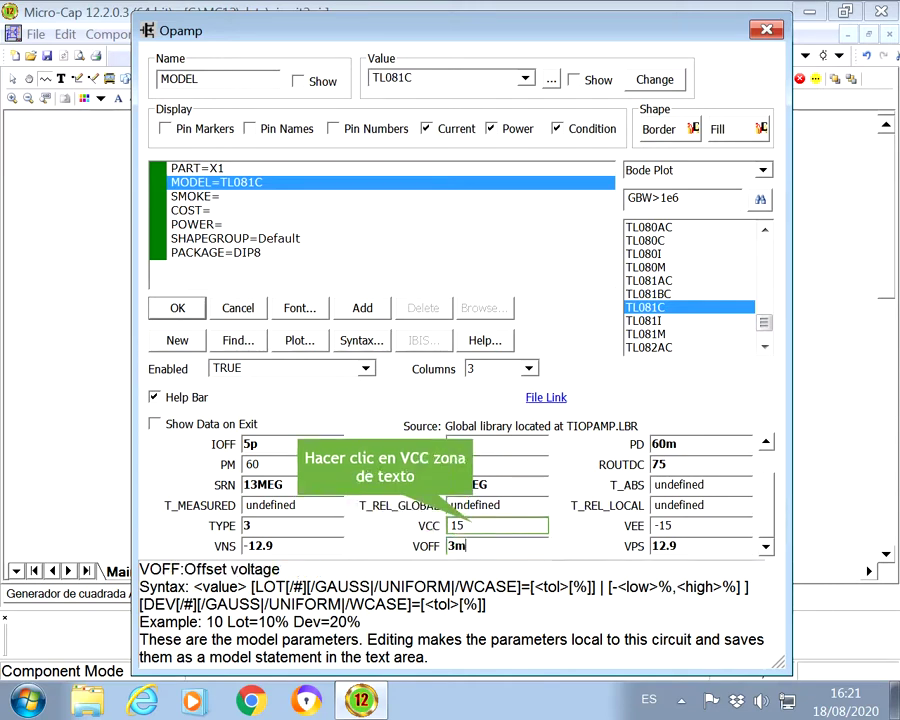
click(472, 526)
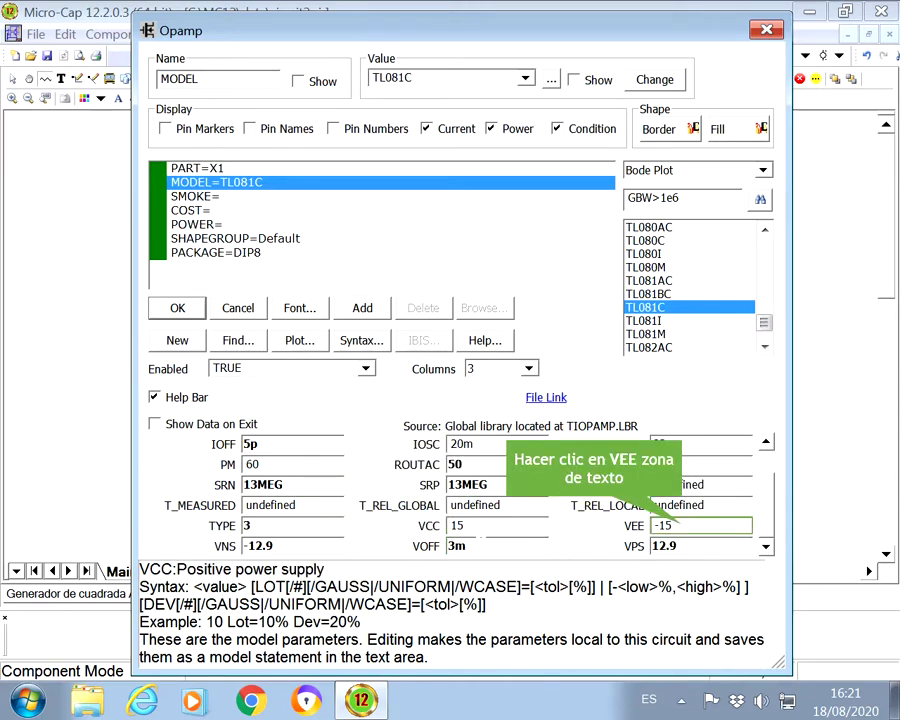
click(688, 525)
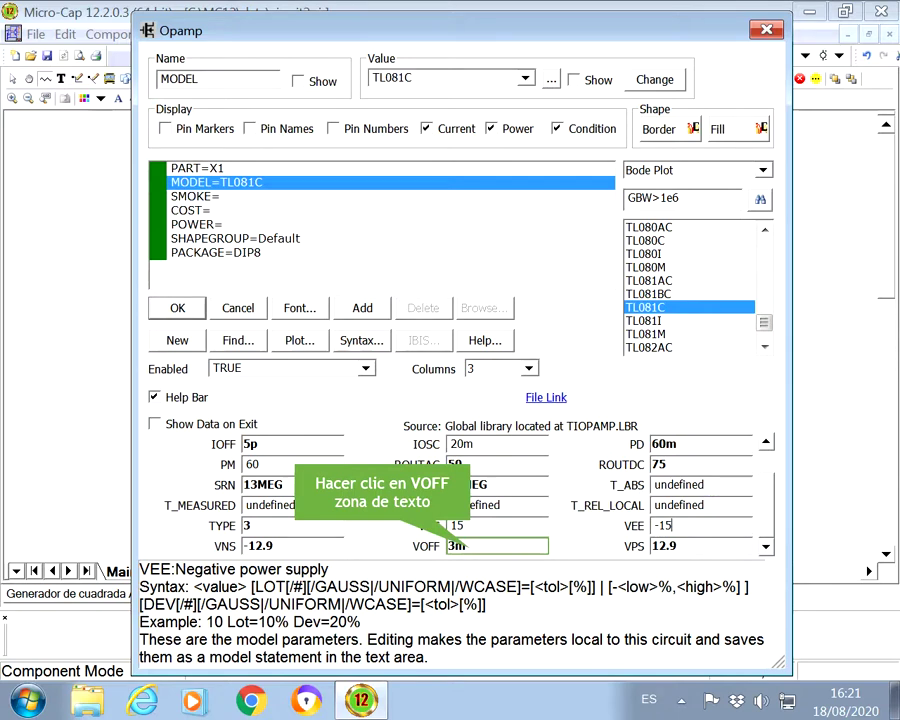
click(480, 547)
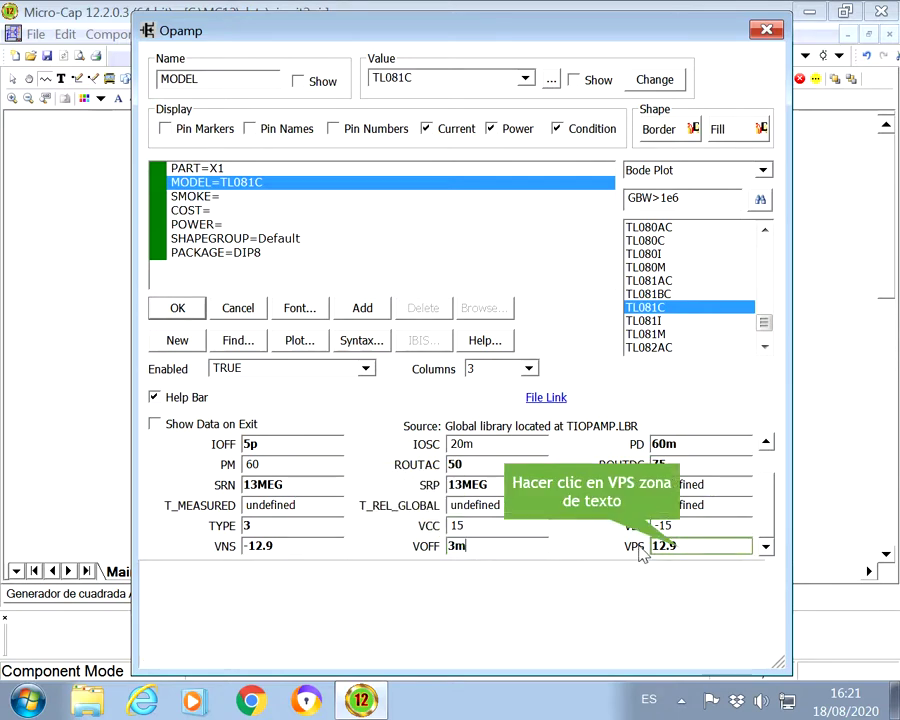
Set the op-amp model's supply voltages to 12 for VCC and -12 for VEE
click(457, 525)
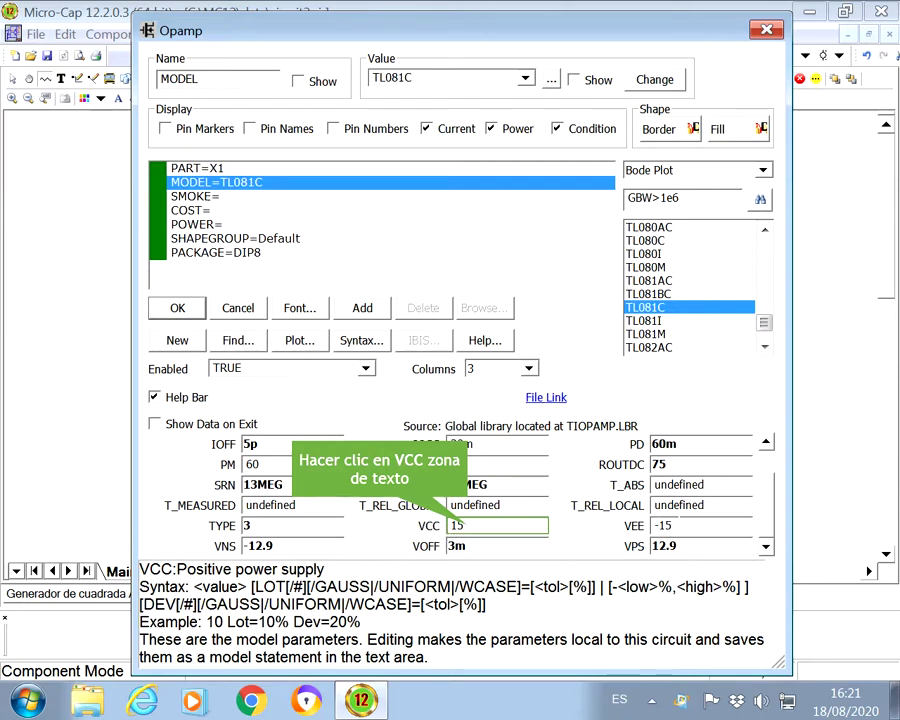
click(533, 532)
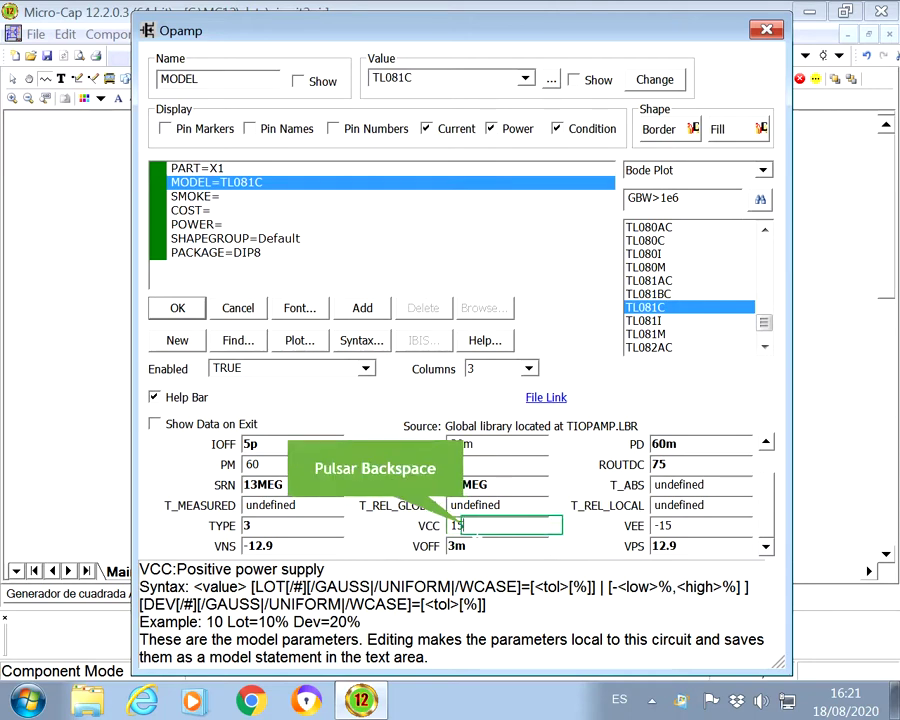
key(BackSpace)
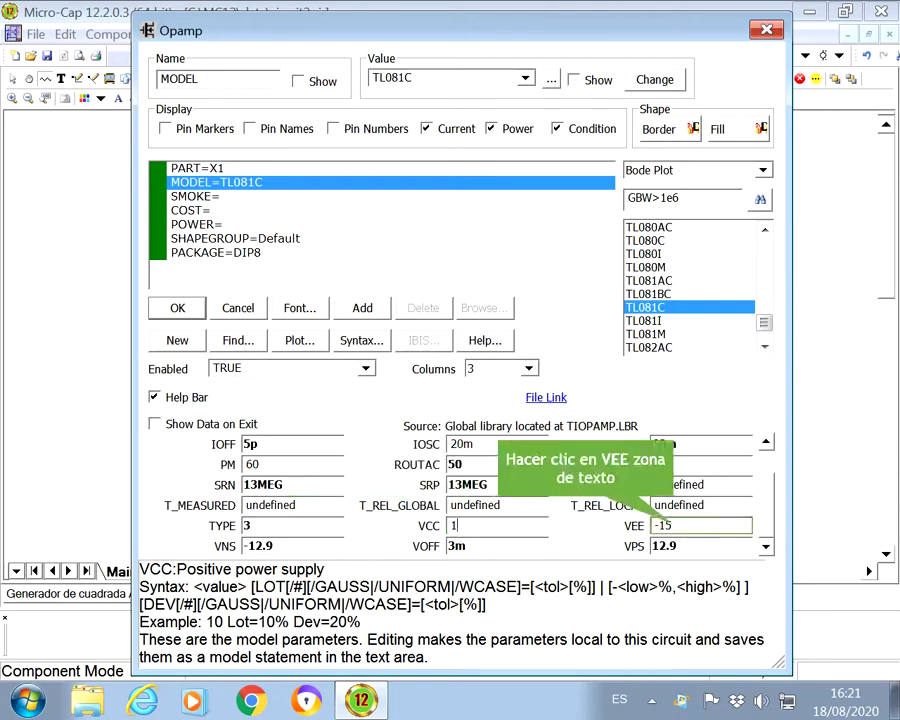
text(2)
click(690, 526)
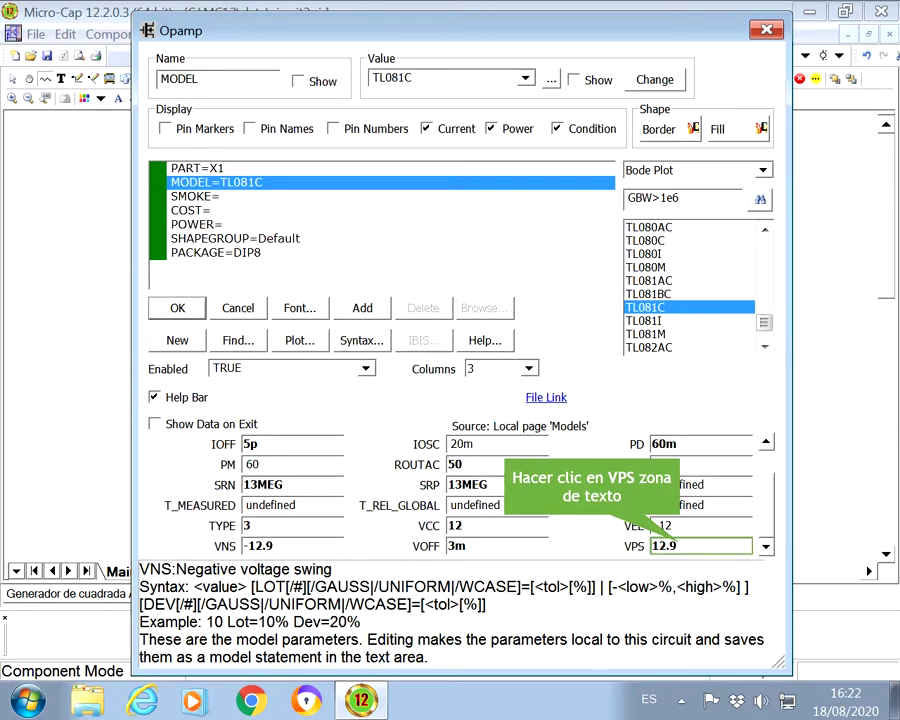
Set the op-amp model's positive voltage swing VPS to 10.5
key(BackSpace)
key(BackSpace)
key(BackSpace)
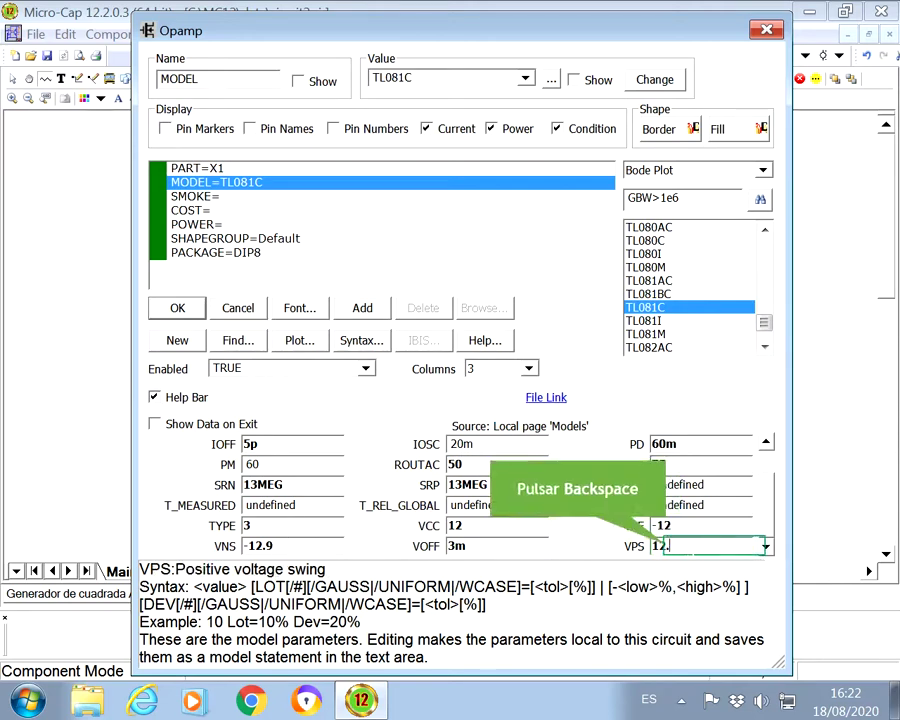
text(0.)
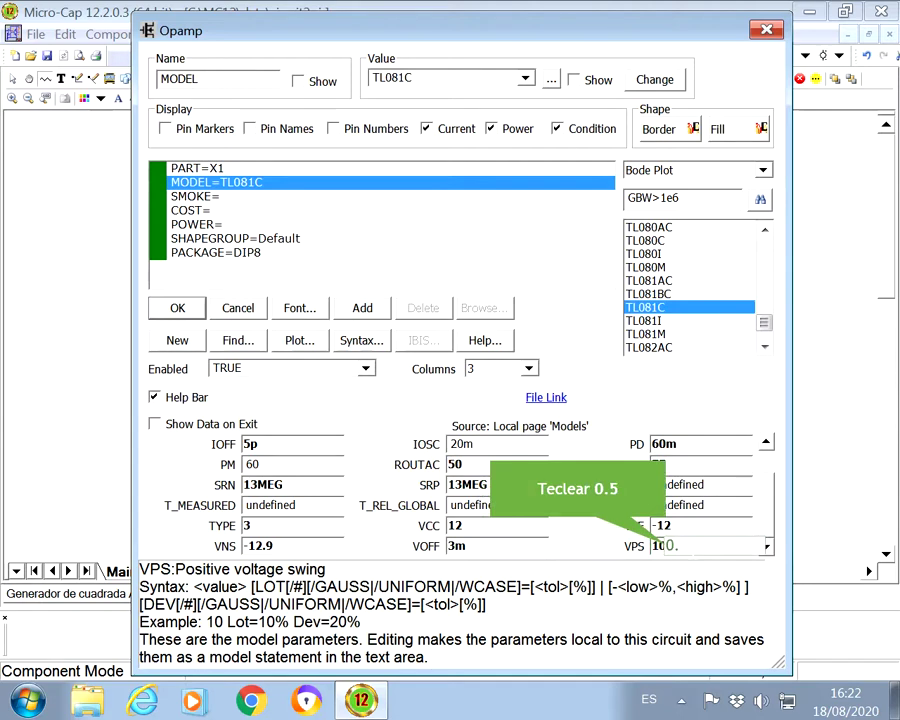
text(5)
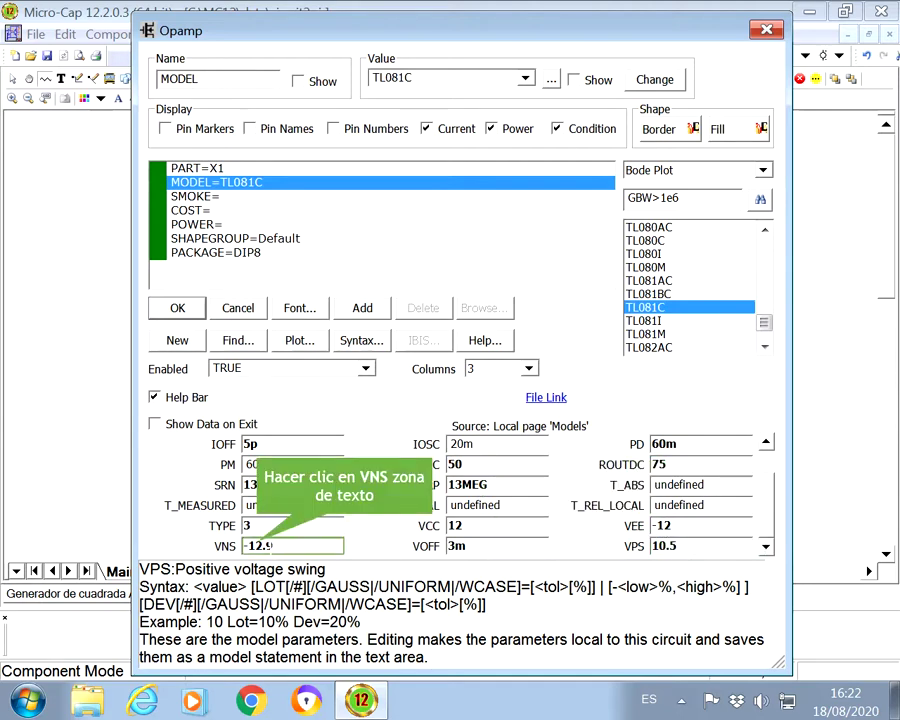
Set the op-amp model's negative voltage swing VNS to -10.5 and accept the component settings
click(259, 547)
key(Delete)
text(0)
key(Right)
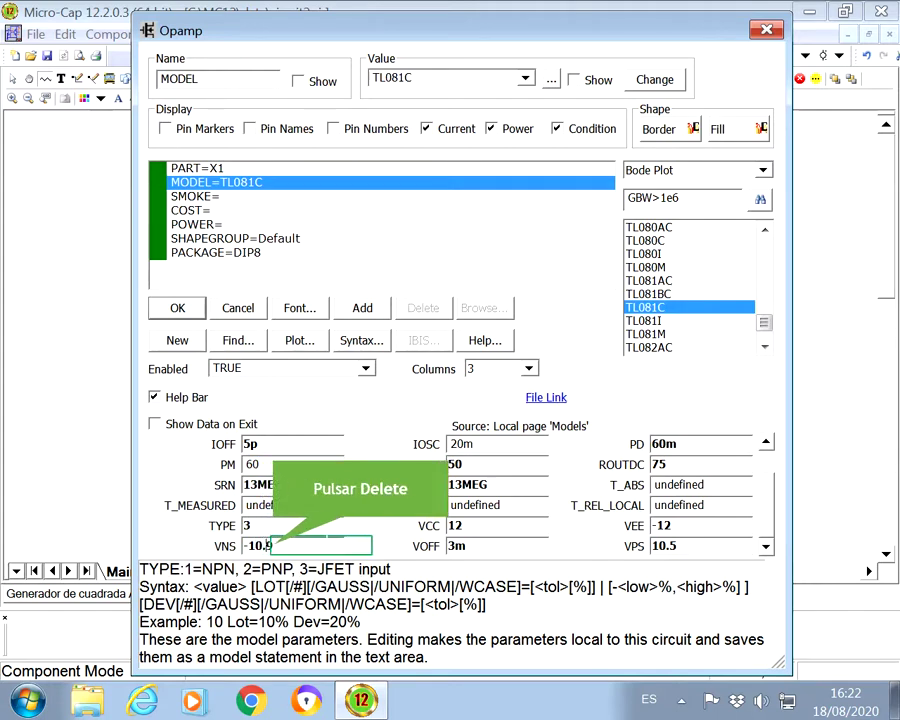
key(Delete)
text(5)
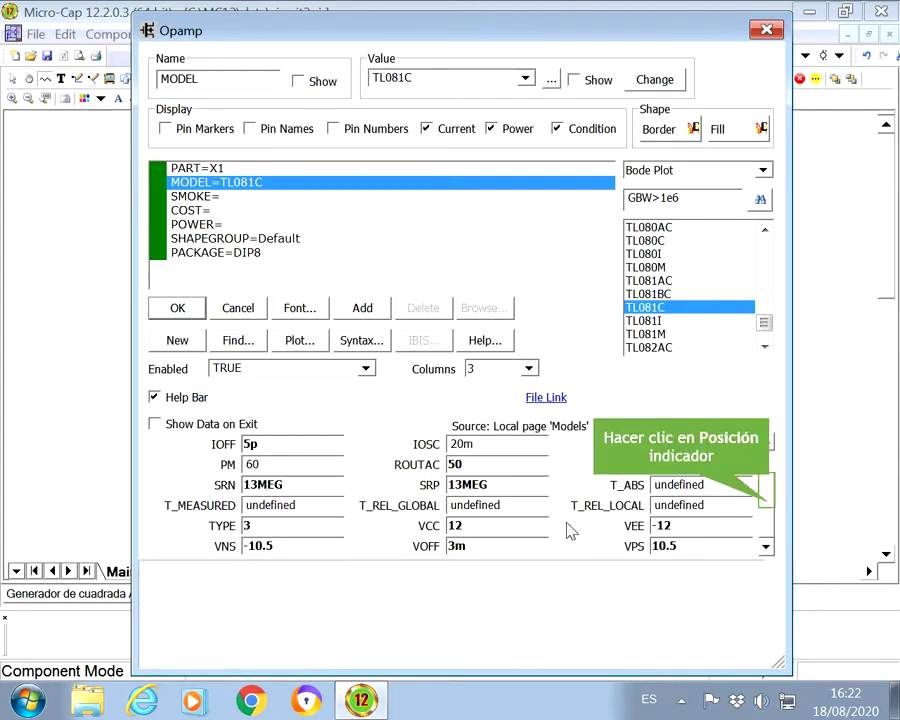
click(766, 505)
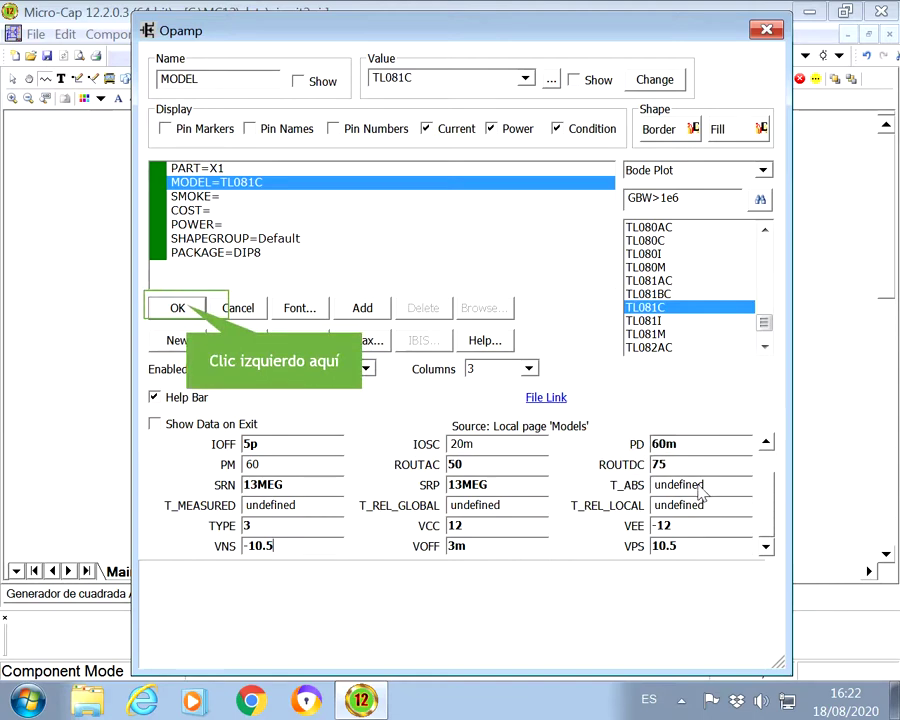
click(154, 306)
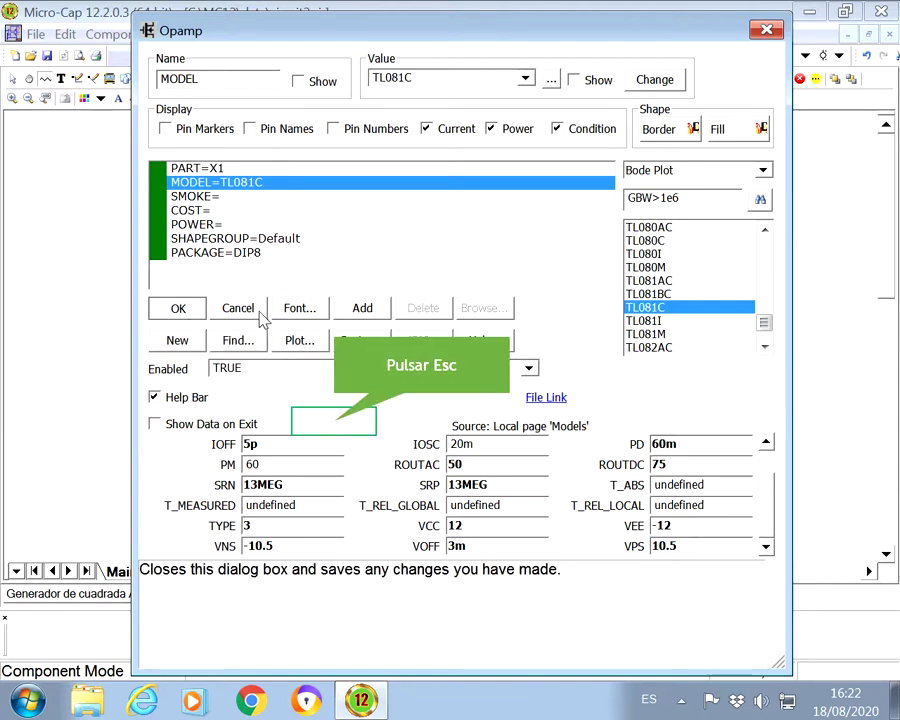
key(Escape)
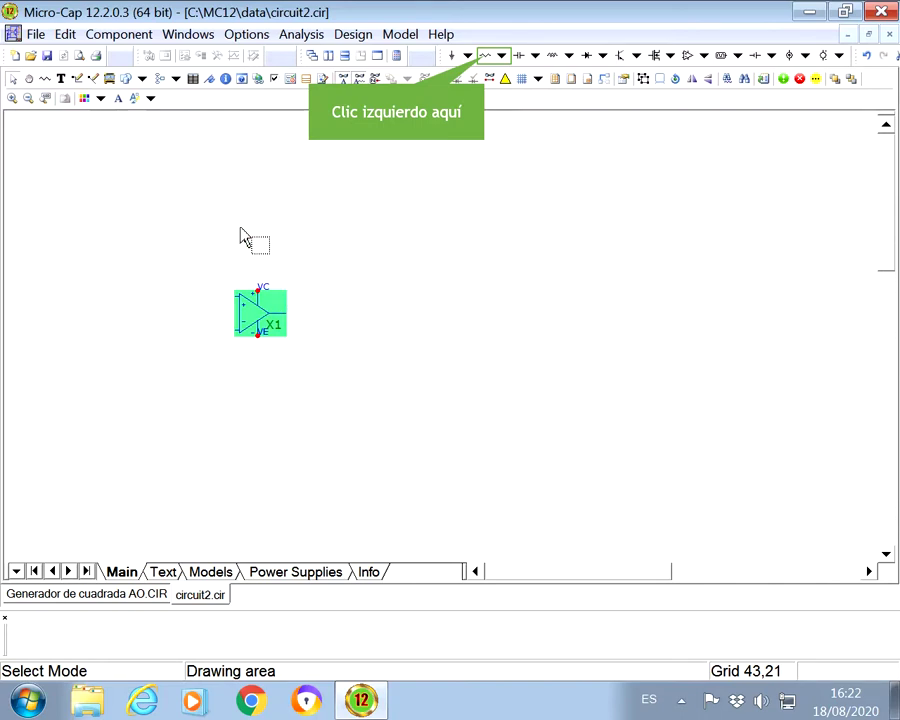
Place a vertical 10k resistor to the lower left of the op-amp
click(488, 57)
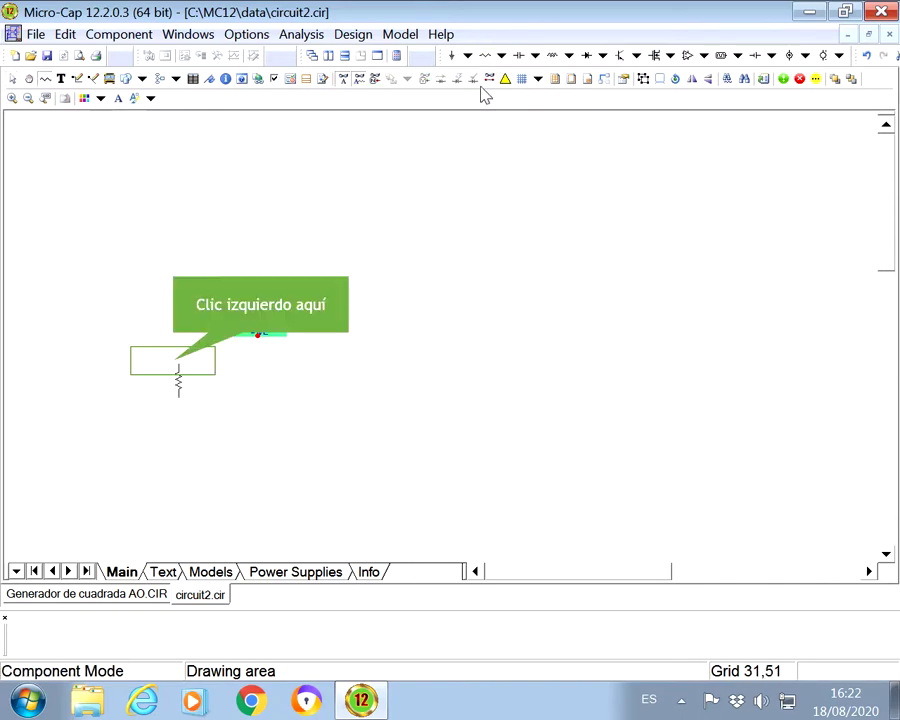
click(174, 362)
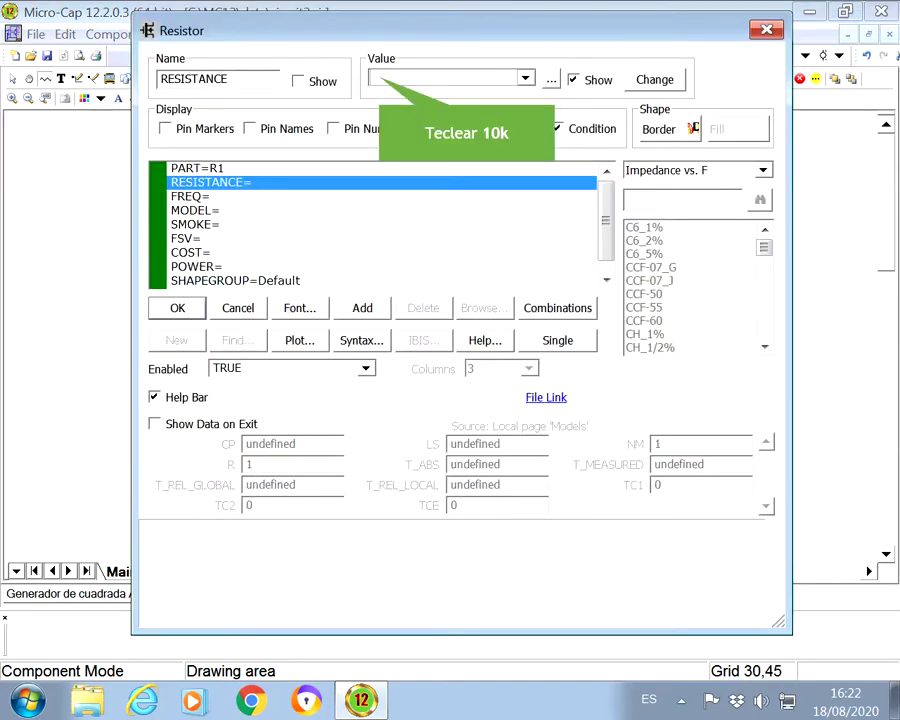
text(1)
text(0k)
click(177, 308)
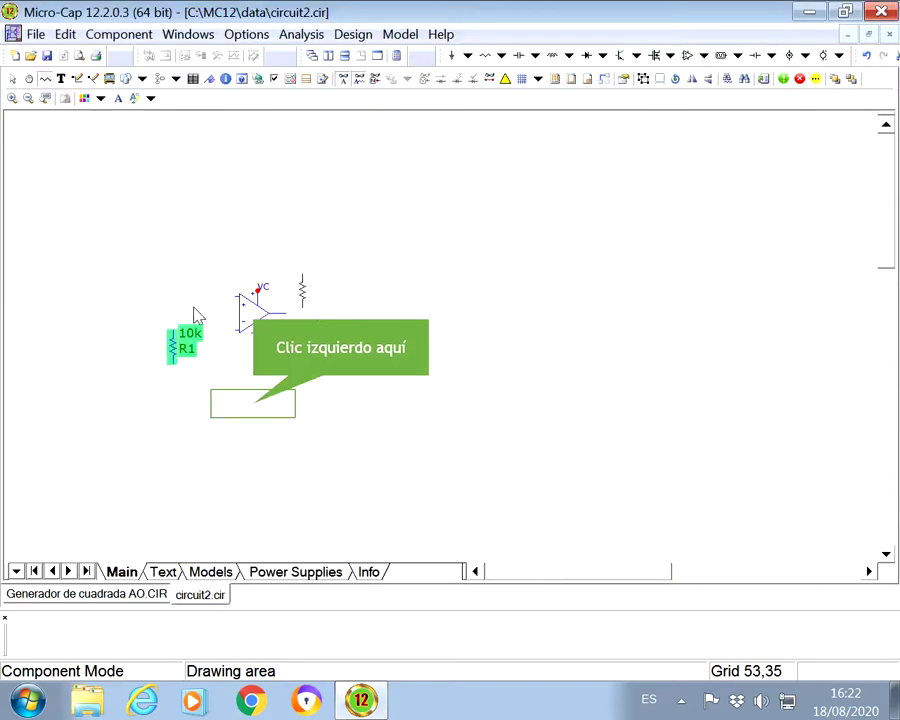
Place a second vertical resistor of 100k below the op-amp and finish adding resistors
click(255, 430)
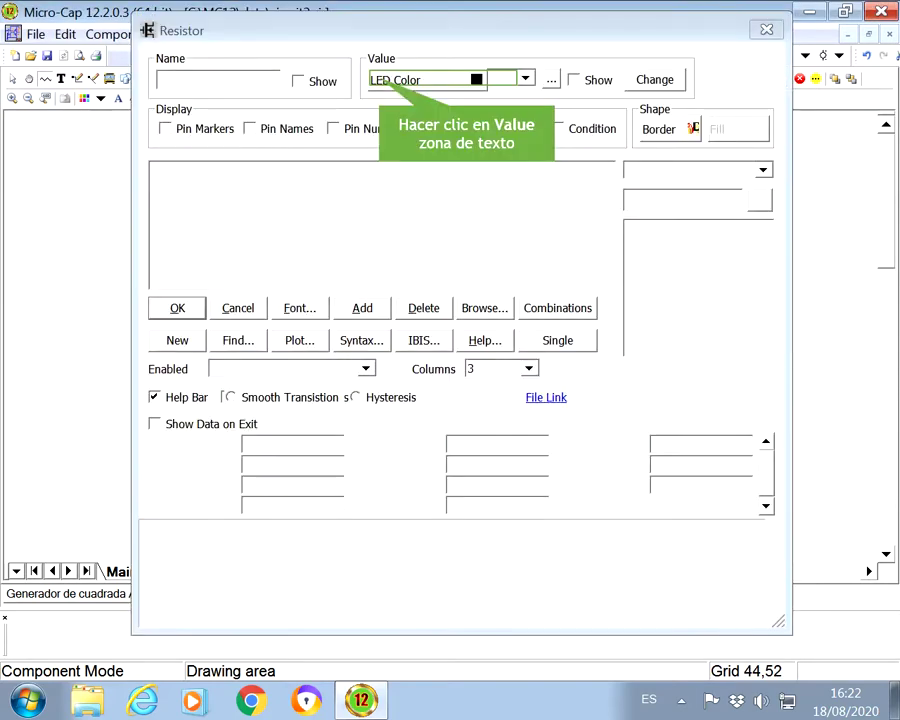
click(381, 78)
text(100k)
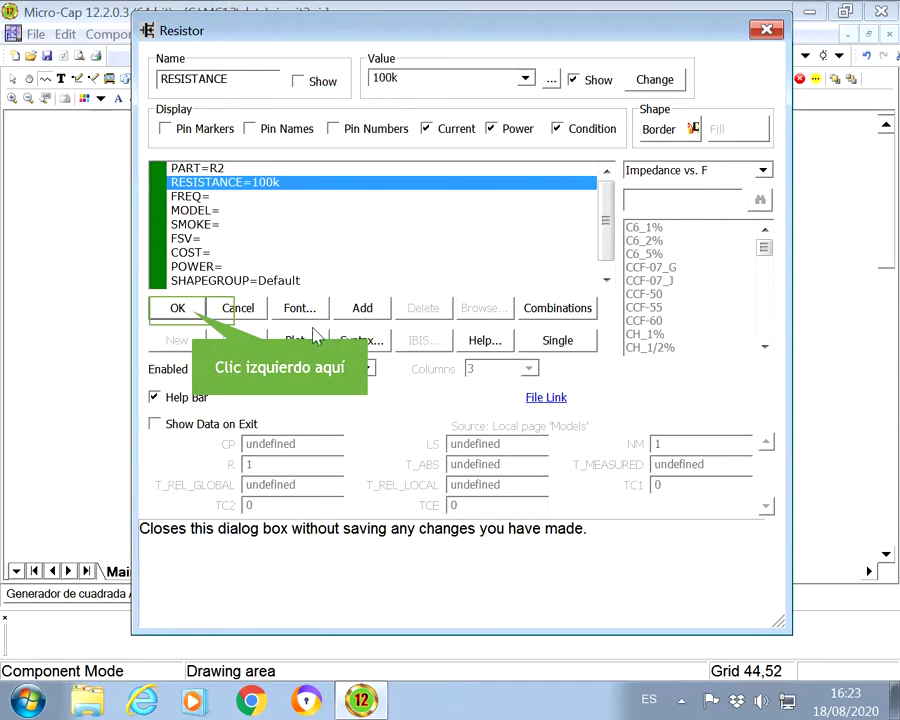
click(177, 308)
key(Escape)
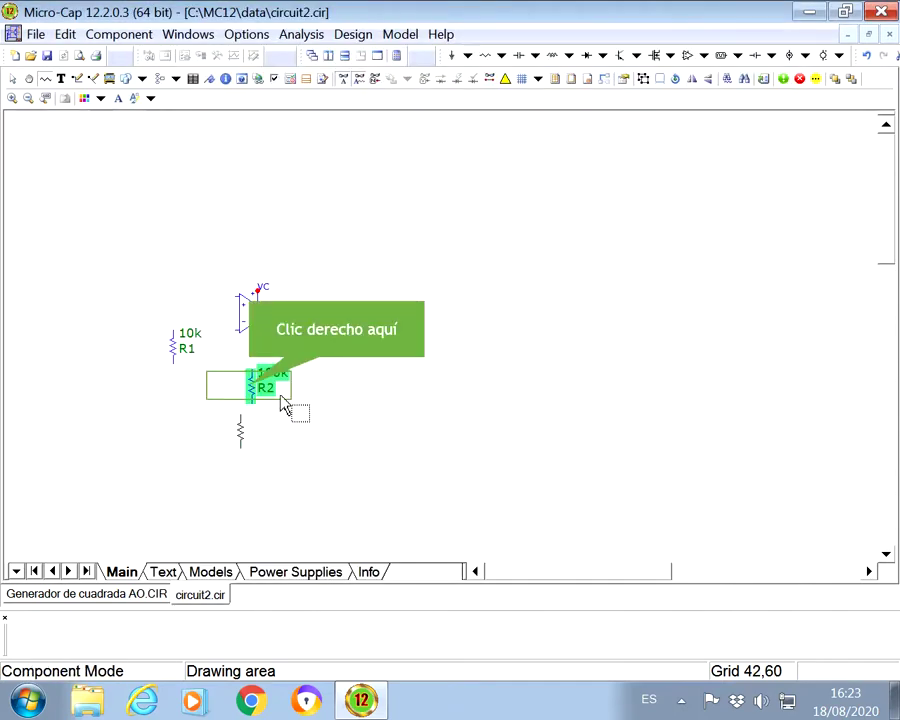
Rotate the 100k resistor below the op-amp to a horizontal orientation
right_click(254, 394)
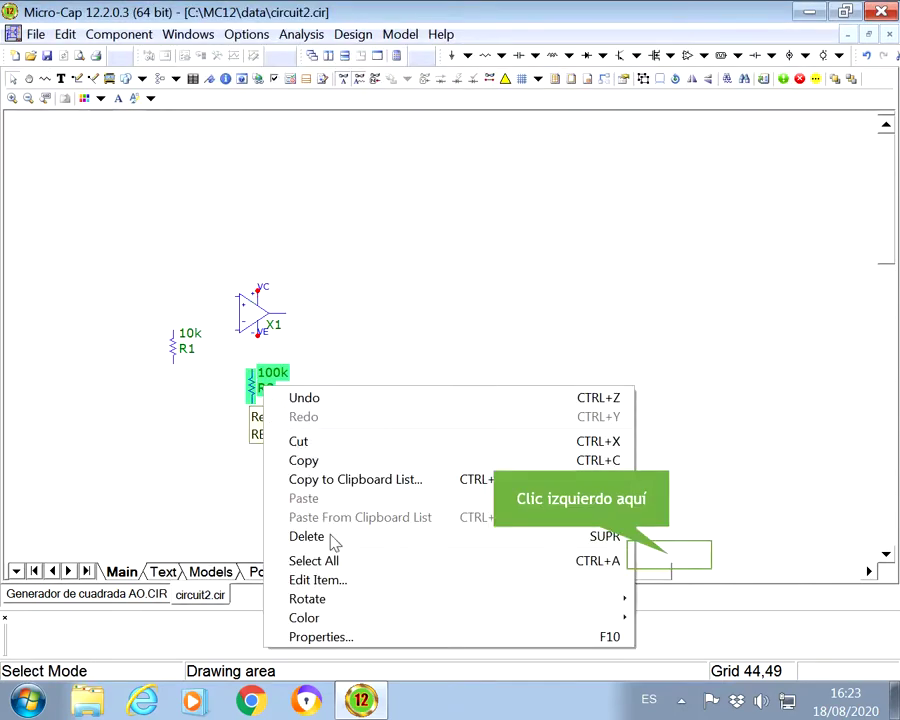
mouse_move(622, 598)
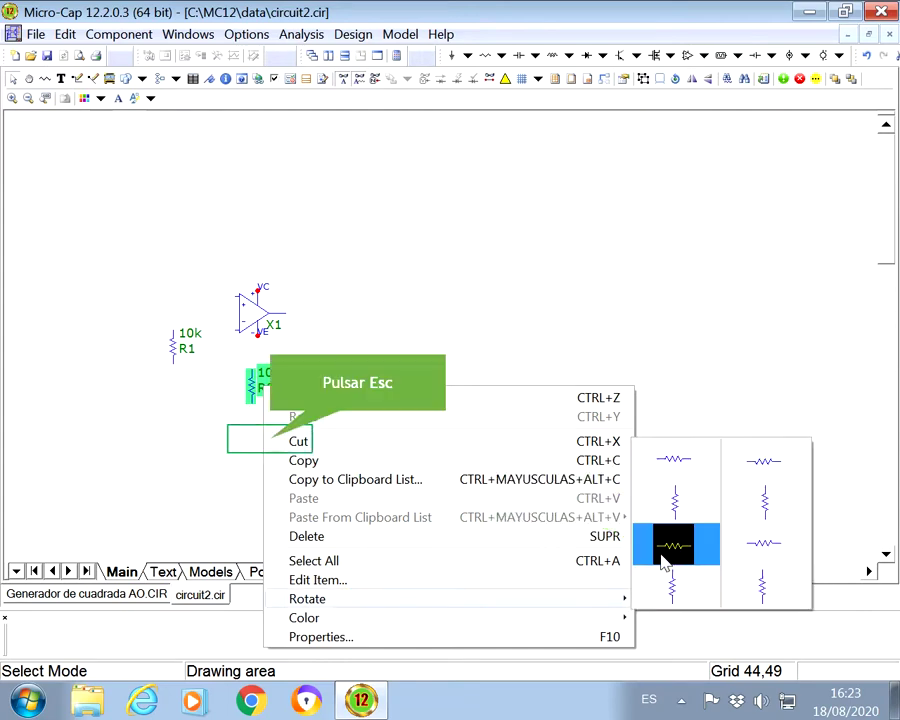
click(660, 548)
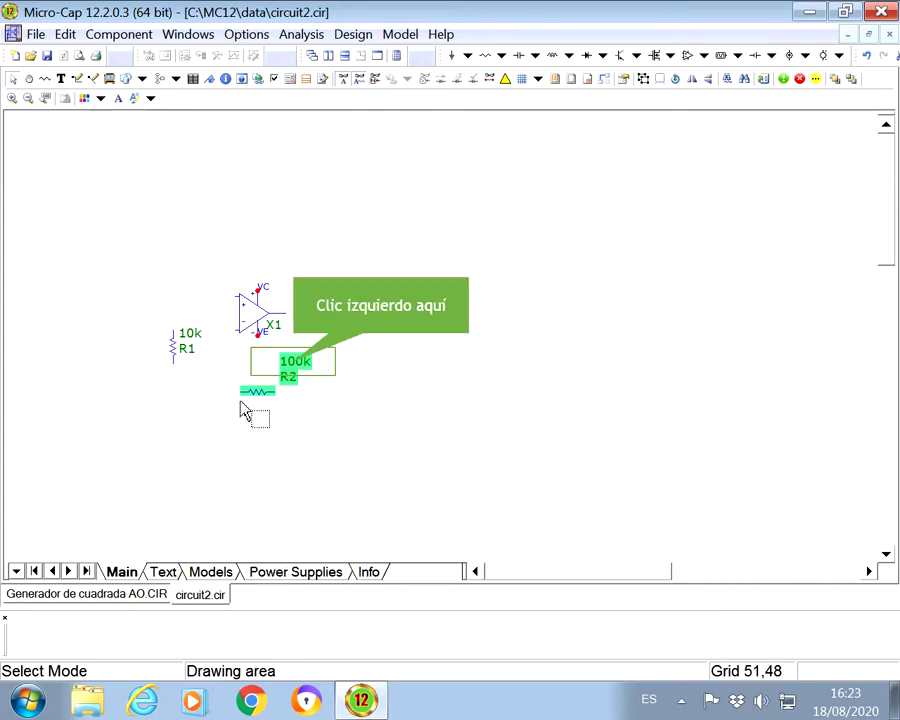
drag(290, 362, 285, 390)
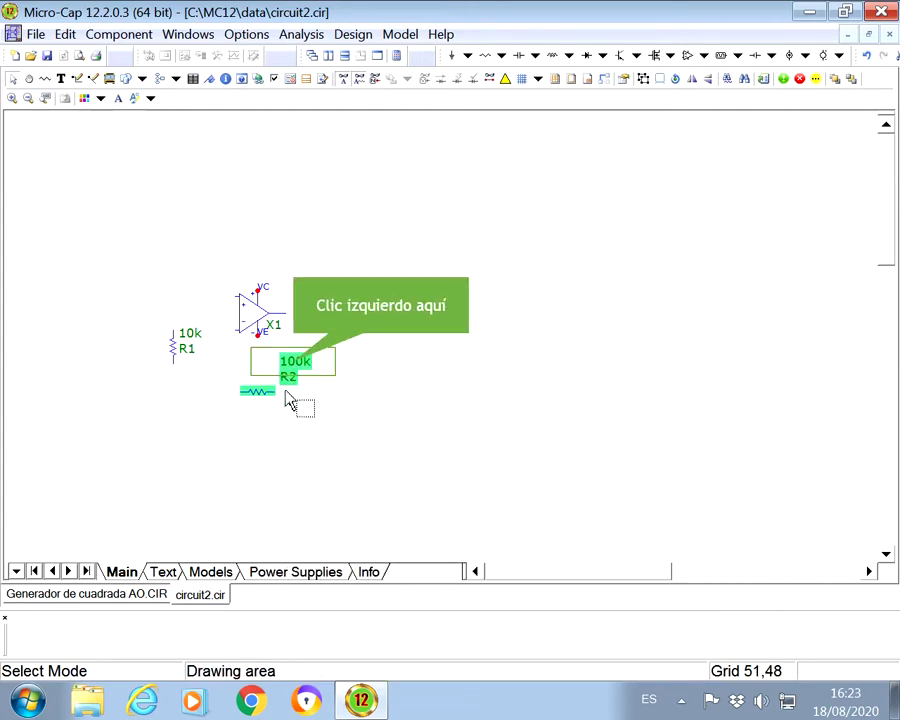
Rotate the 10k resistor R1 to horizontal and arrange the name and value labels of R1 and R2 around their symbols
drag(285, 390, 280, 418)
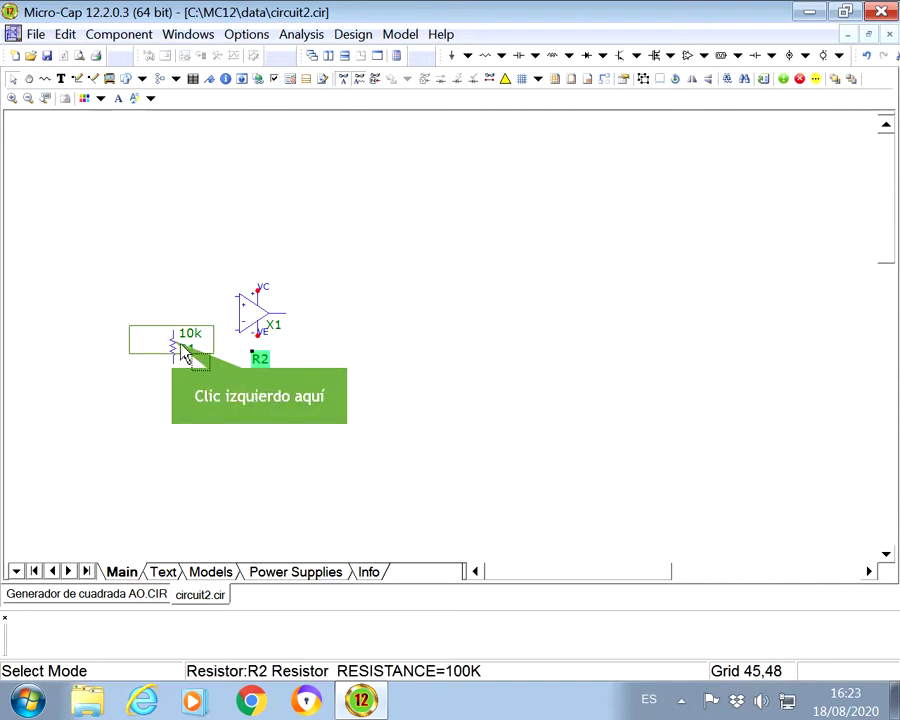
right_click(181, 345)
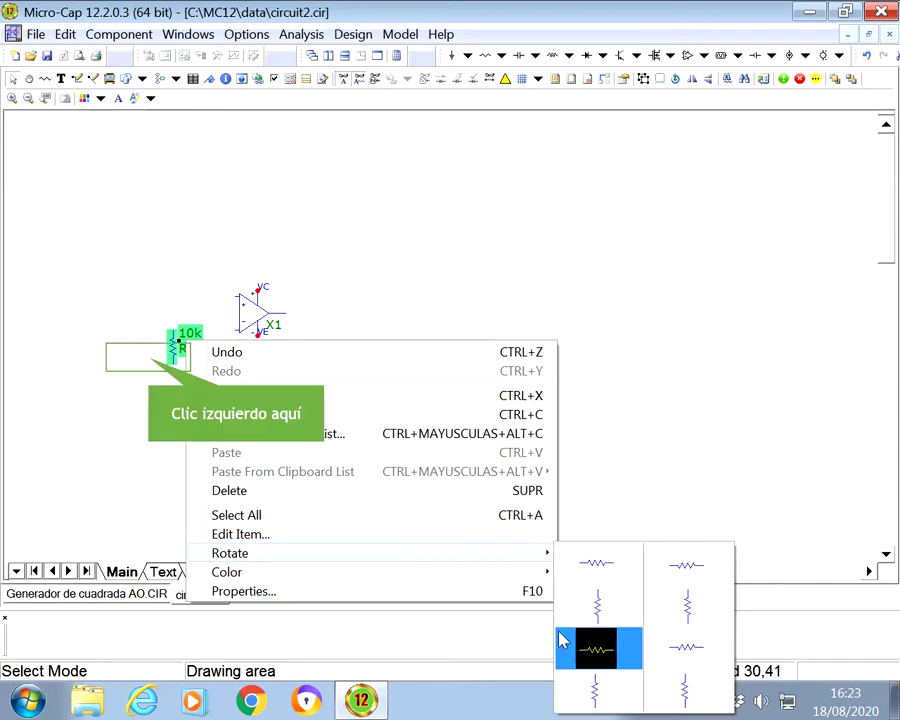
drag(163, 366, 210, 396)
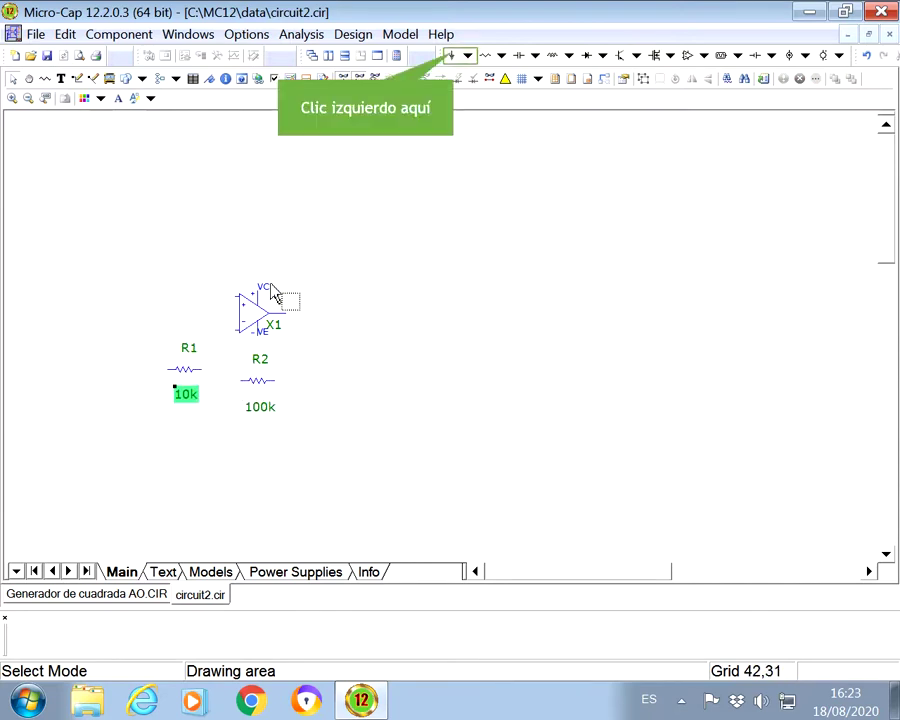
Place a ground to the left of the op-amp and wire it to the non-inverting input
click(451, 55)
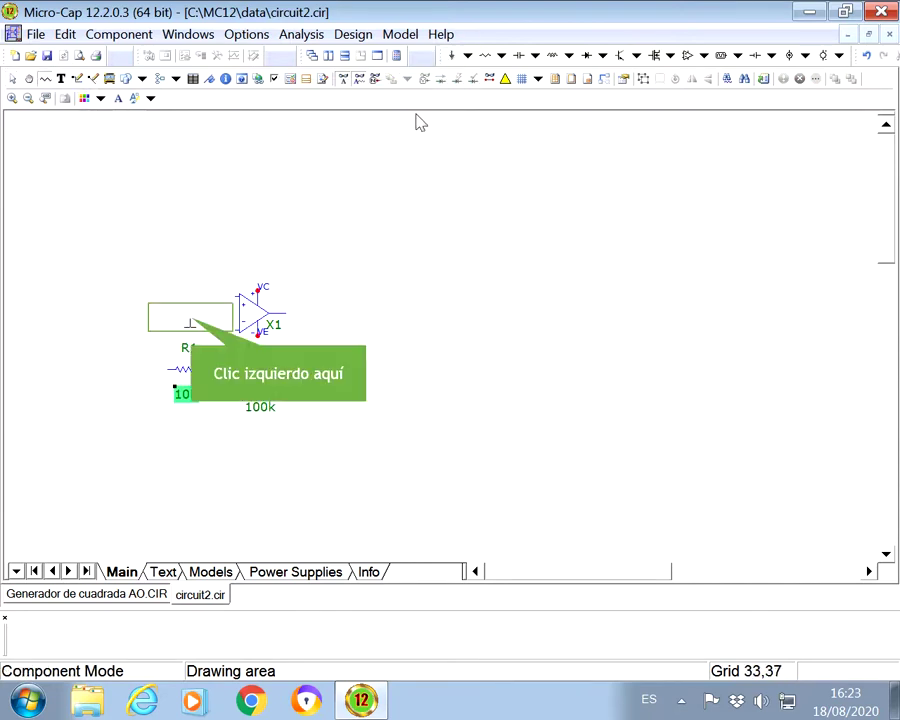
click(193, 325)
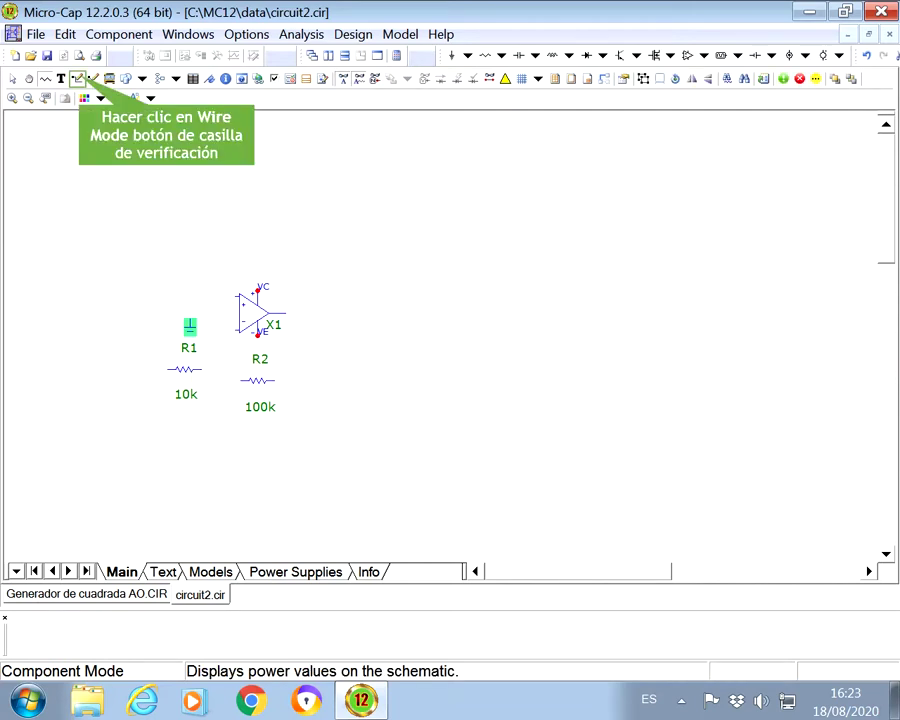
click(77, 78)
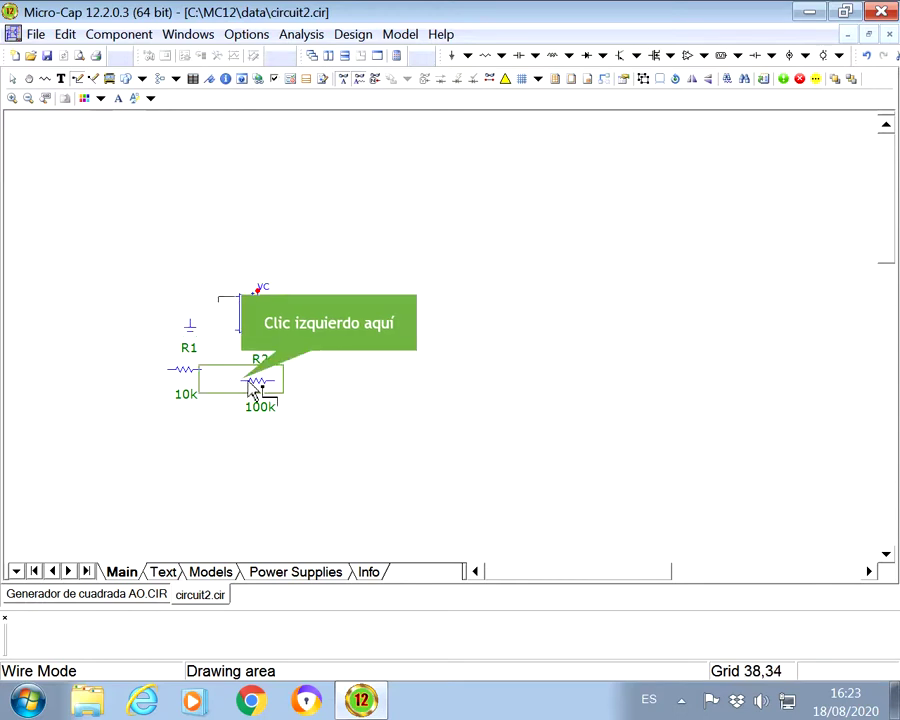
Wire the 100k resistor R2 between the op-amp's inverting input and its output as the feedback path
drag(228, 386, 226, 337)
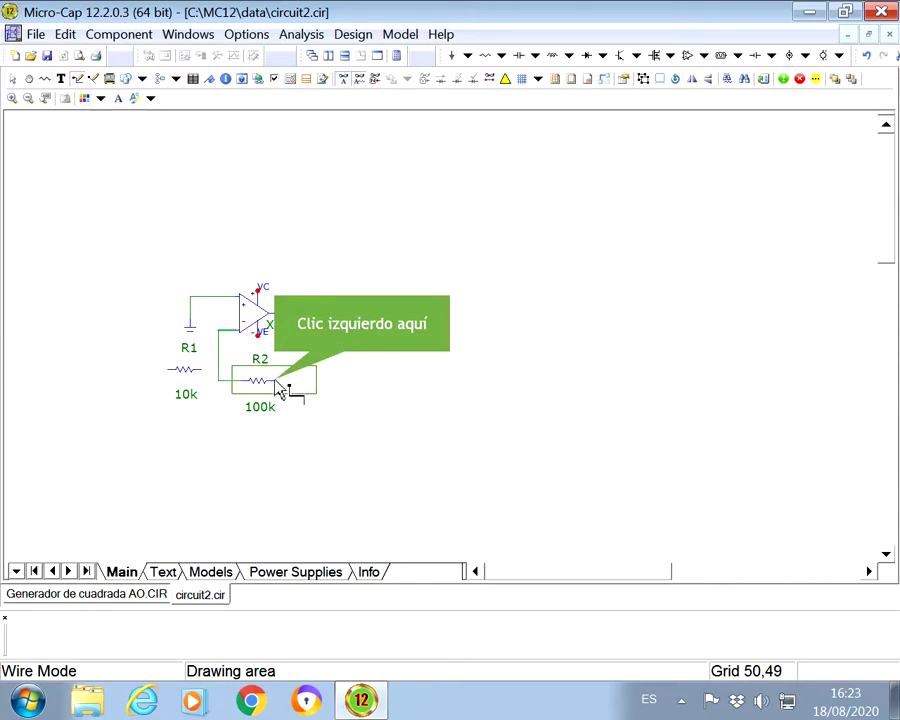
drag(283, 381, 303, 314)
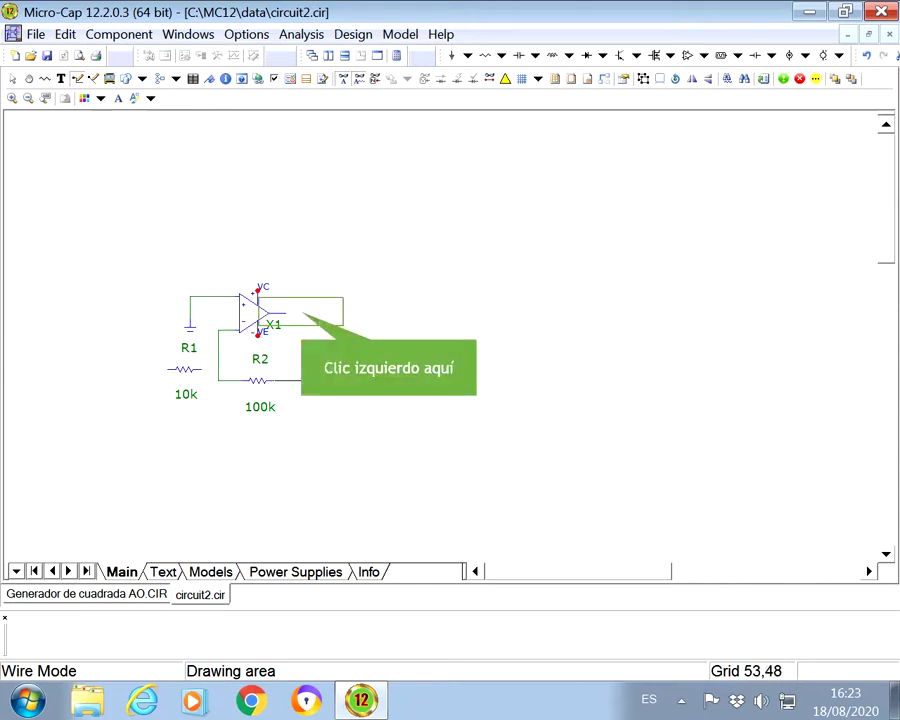
click(303, 318)
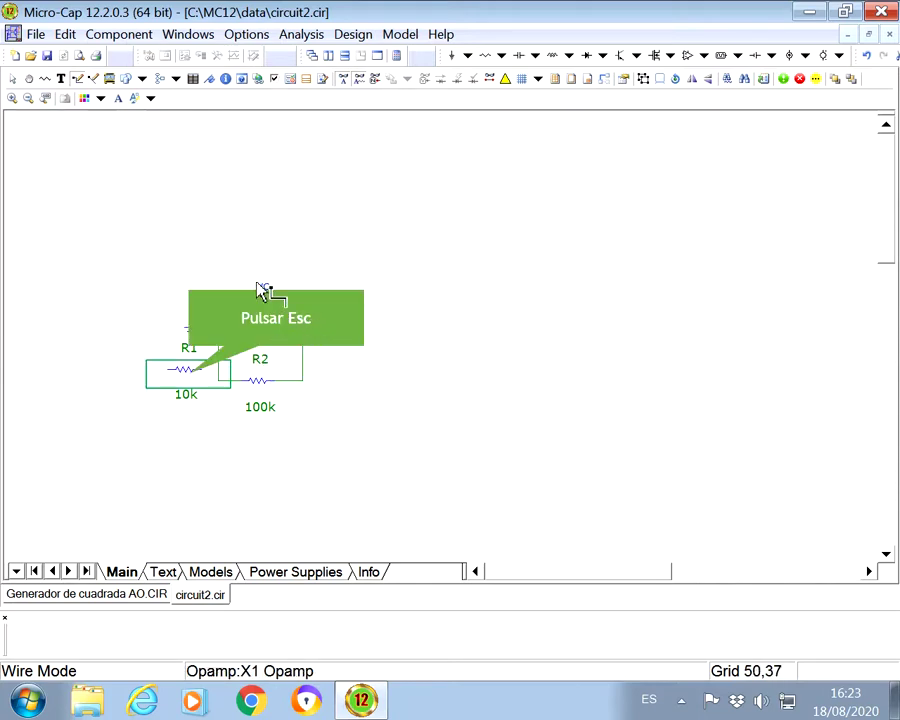
key(Escape)
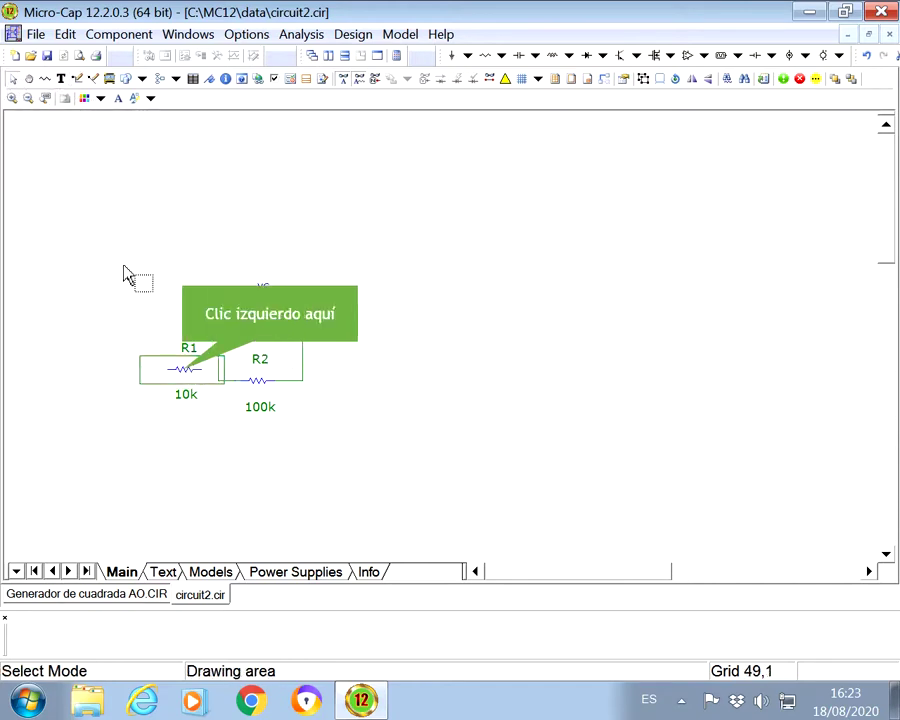
Align the 10k resistor R1 with R2 and wire it to the inverting input node
click(177, 388)
drag(177, 384, 182, 384)
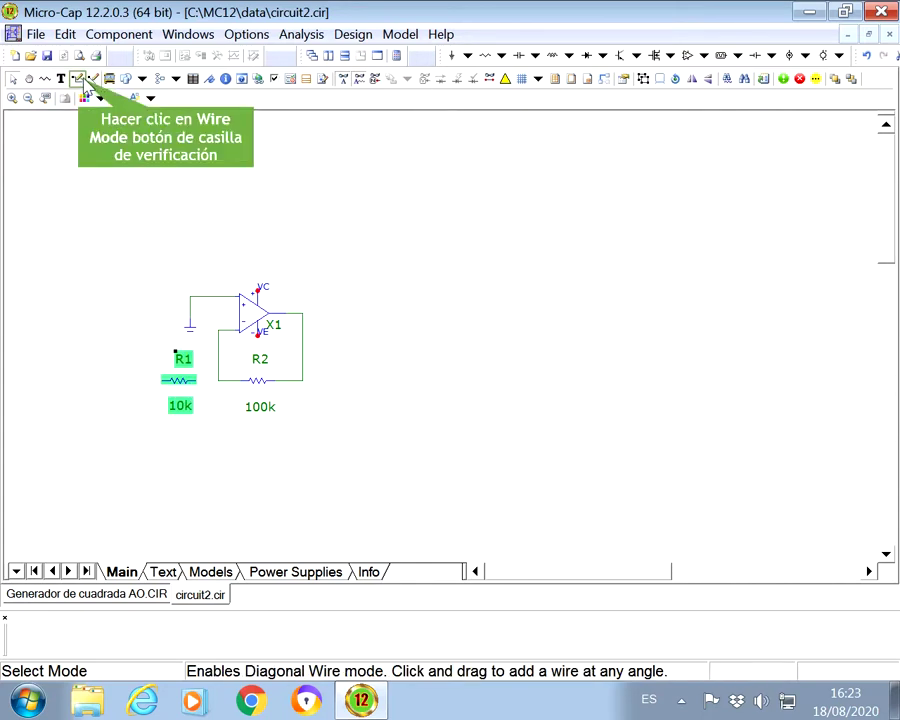
click(77, 78)
click(196, 392)
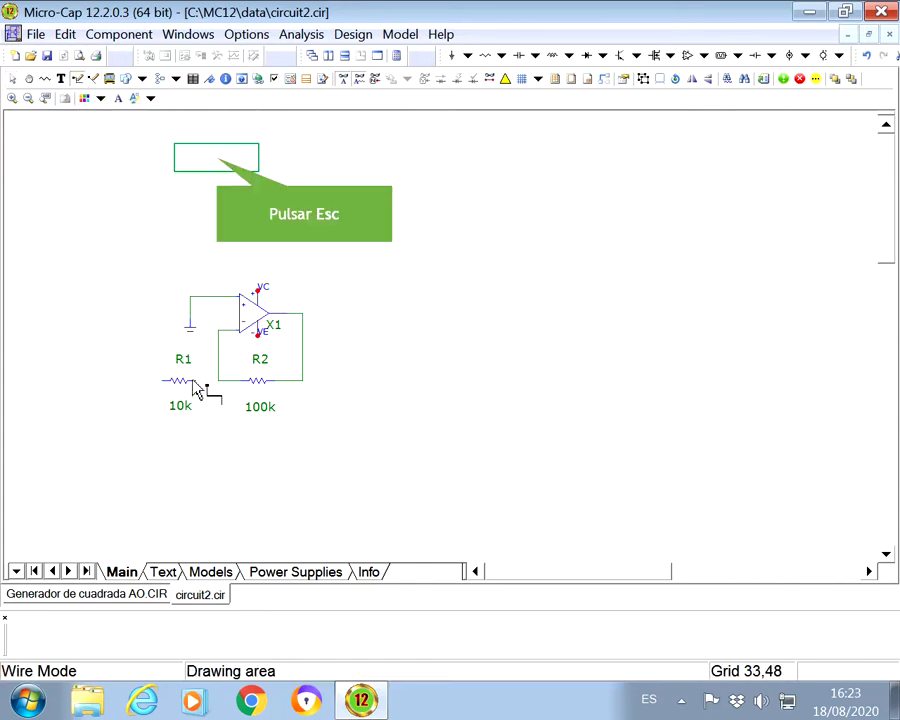
key(Escape)
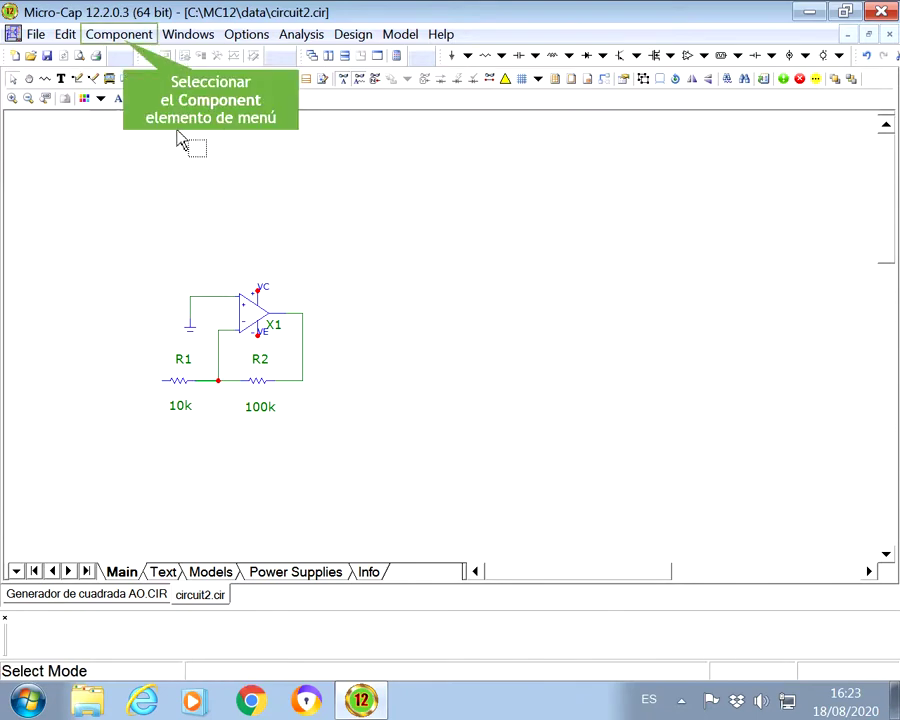
Place a vertical sine source to the lower left of the 10k resistor R1
click(97, 36)
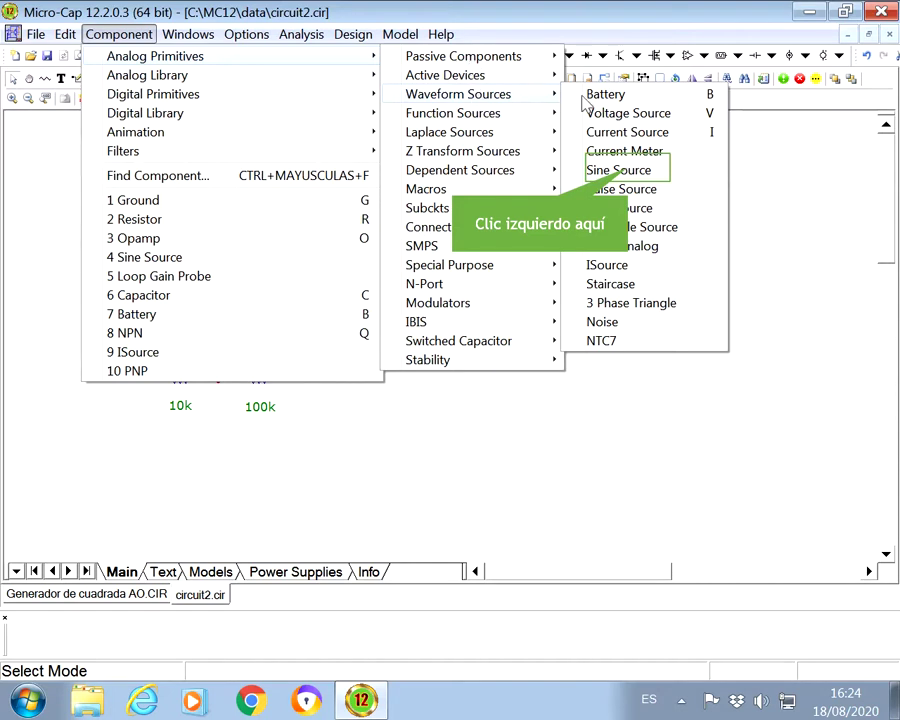
click(628, 172)
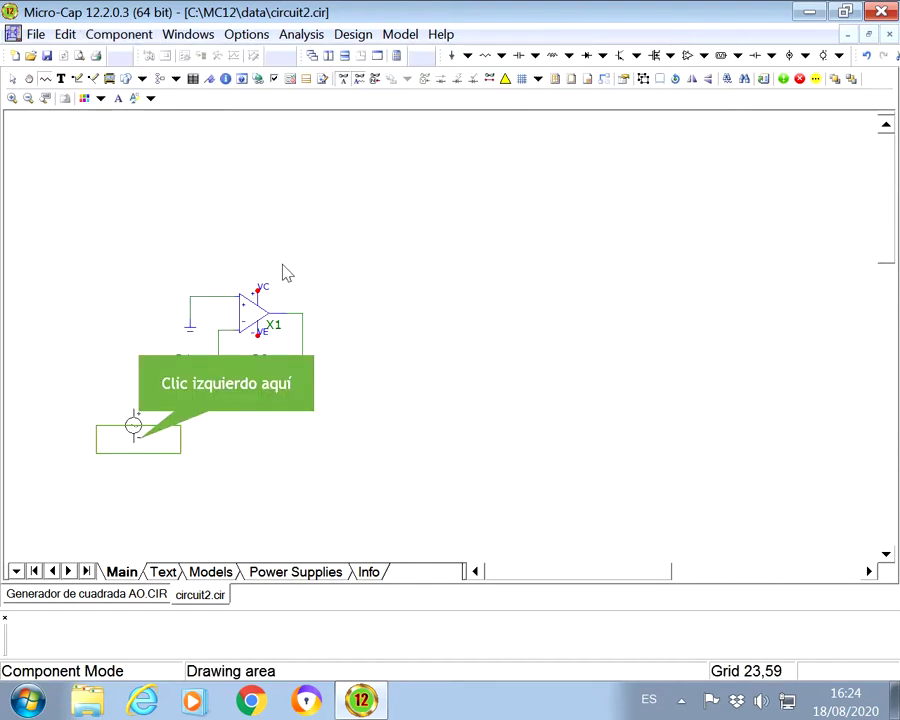
click(141, 448)
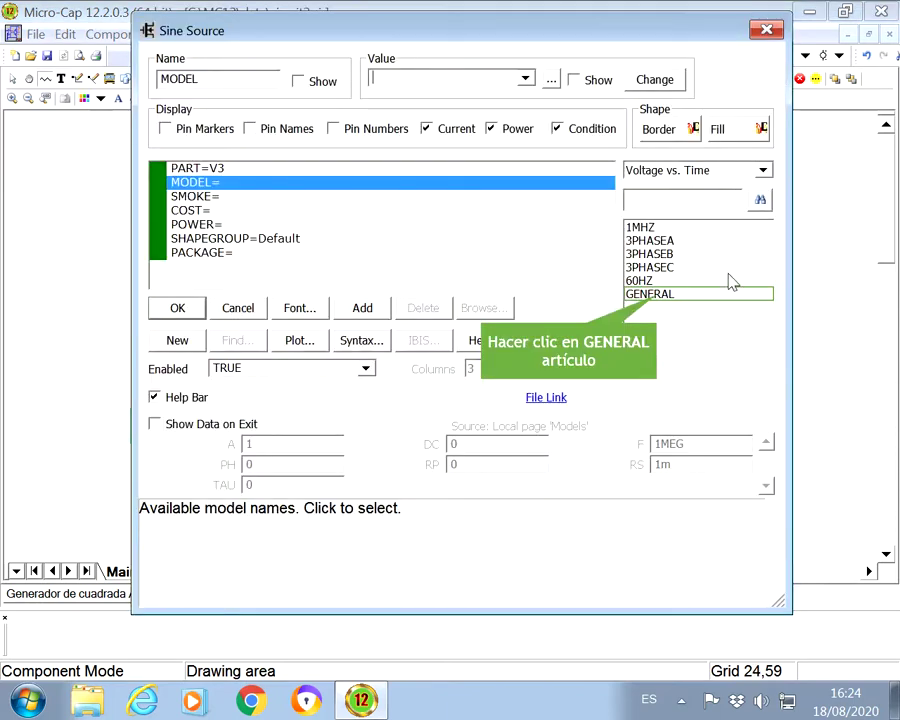
Assign the GENERAL model to the sine source, set its frequency F to 50 and accept the settings
click(656, 296)
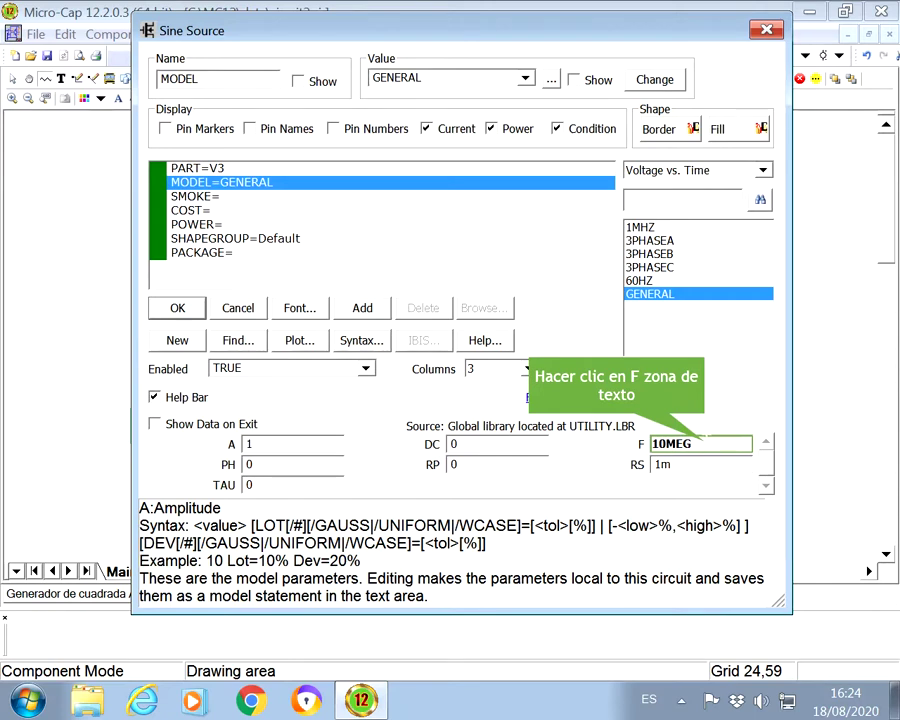
double_click(690, 444)
key(BackSpace)
text(50)
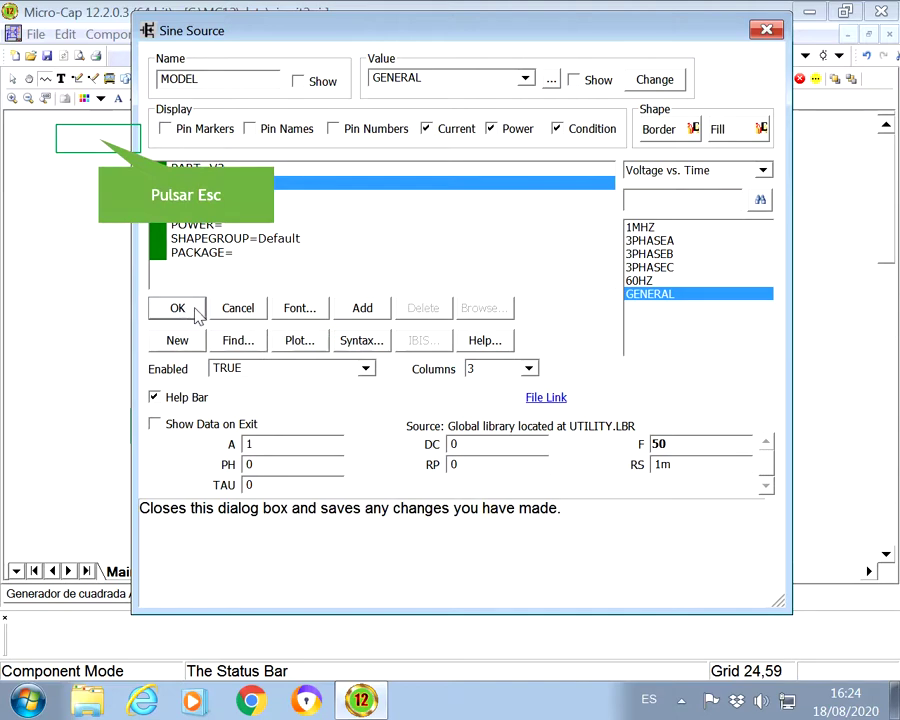
key(Escape)
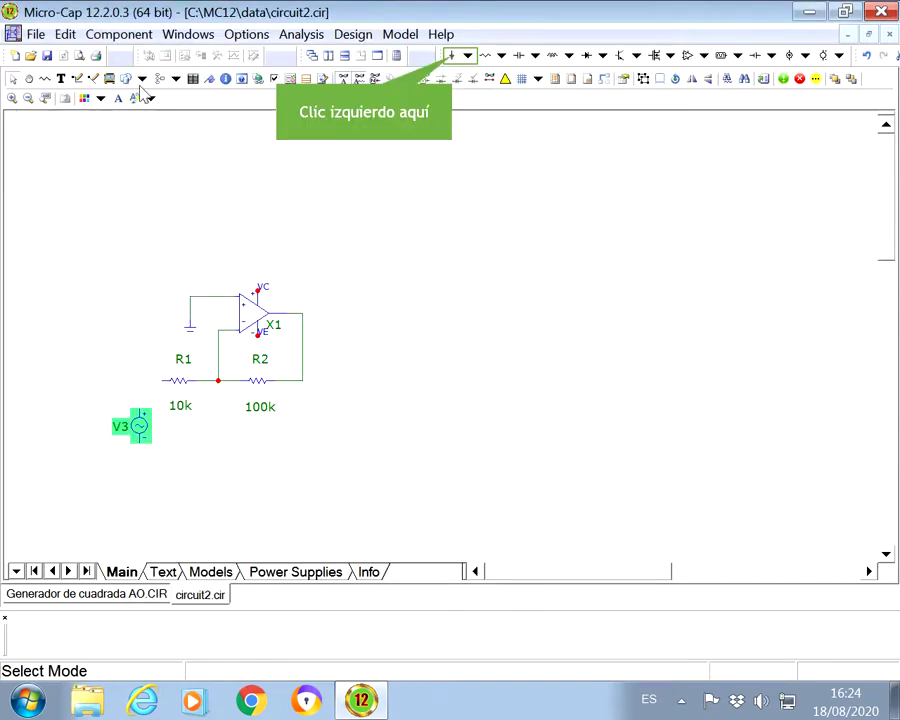
Place a ground below the sine source and wire it to the source's negative terminal
click(451, 55)
click(145, 472)
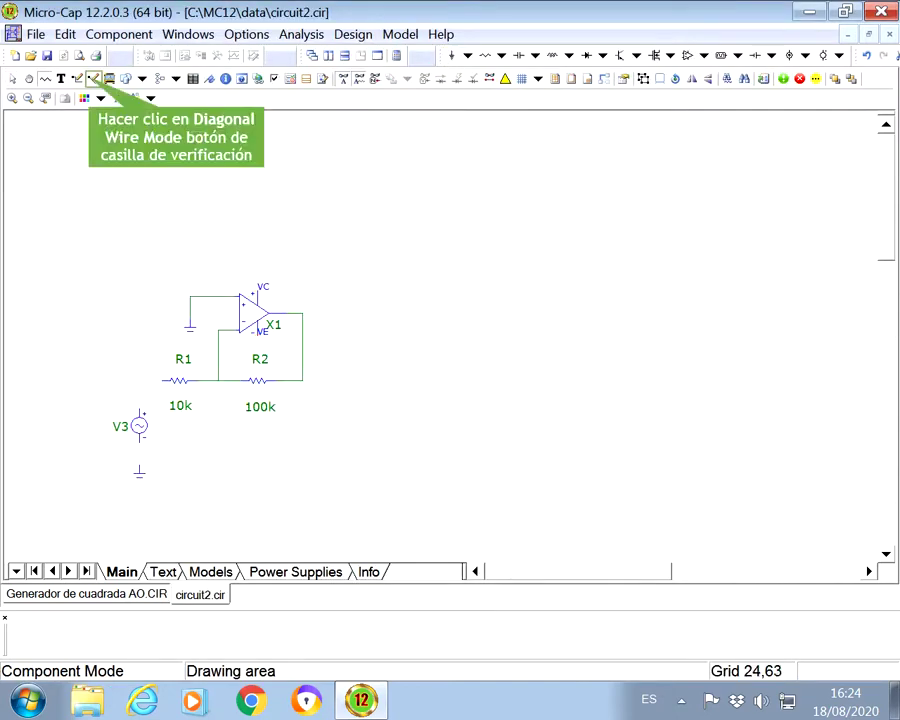
click(93, 79)
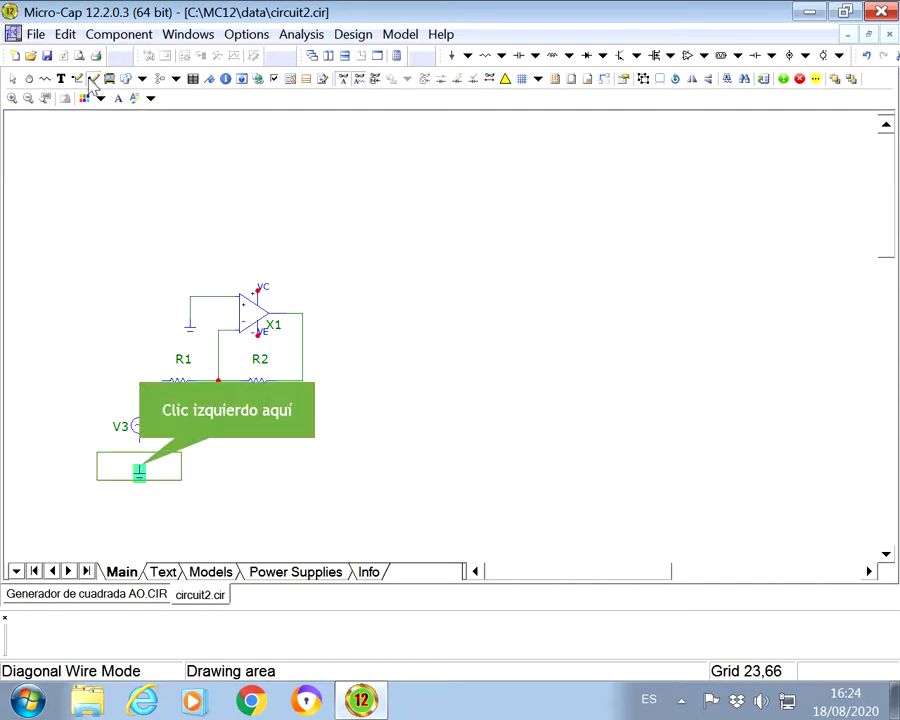
click(141, 467)
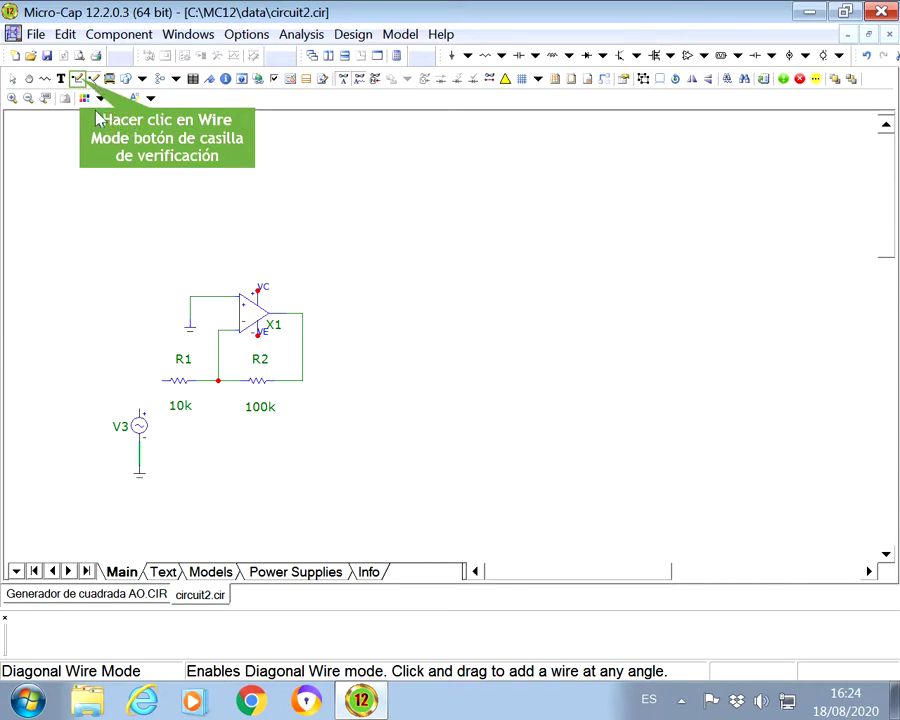
Wire the sine source's positive terminal to the free end of R1 with an orthogonal wire
click(81, 79)
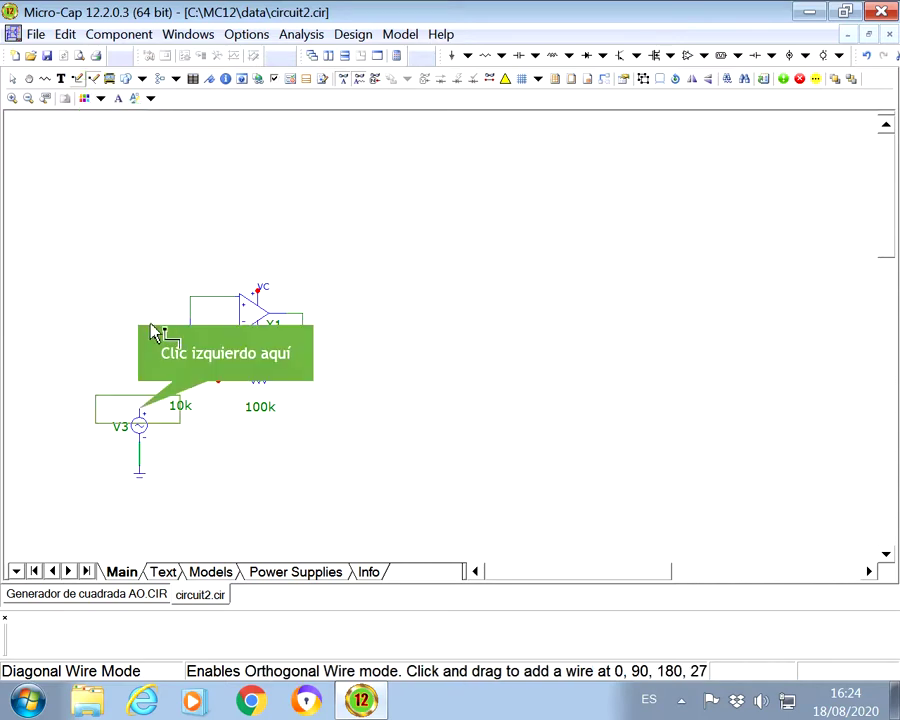
drag(139, 409, 164, 384)
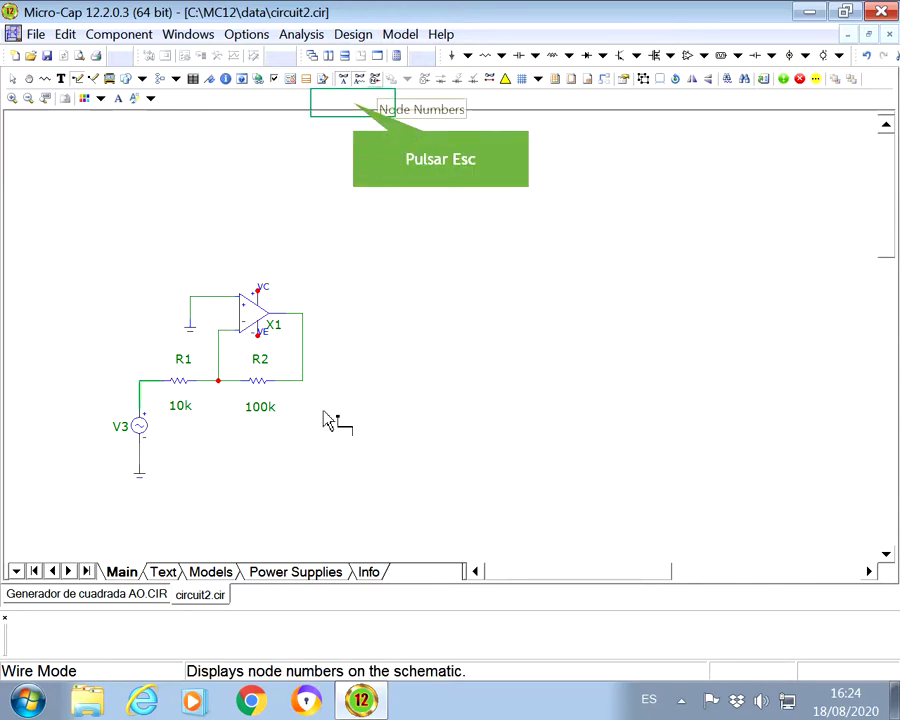
key(Escape)
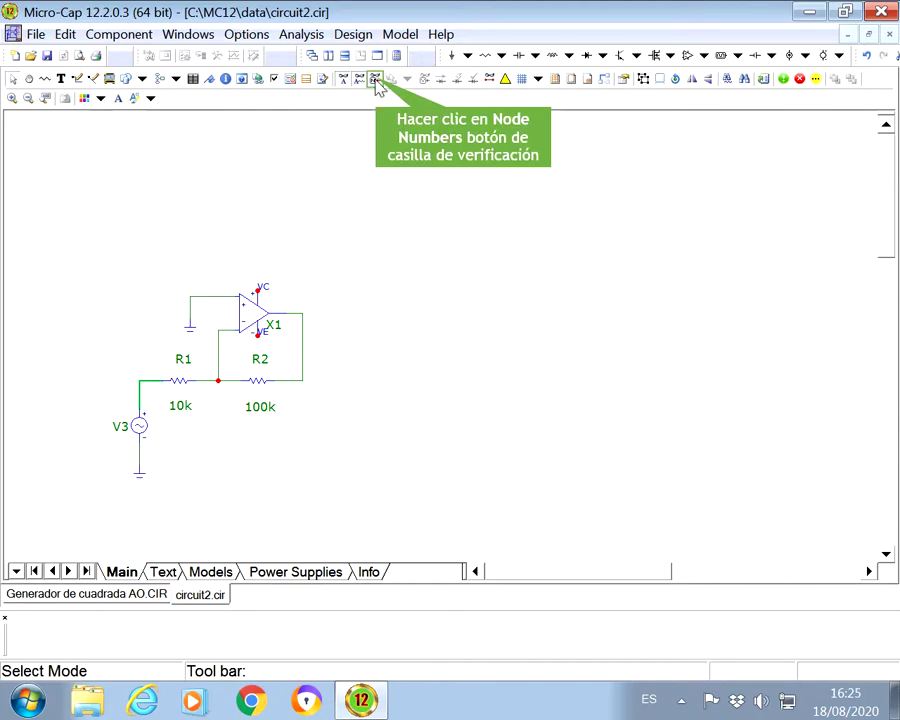
Display the node numbers on the schematic and open the transient analysis limits
click(375, 79)
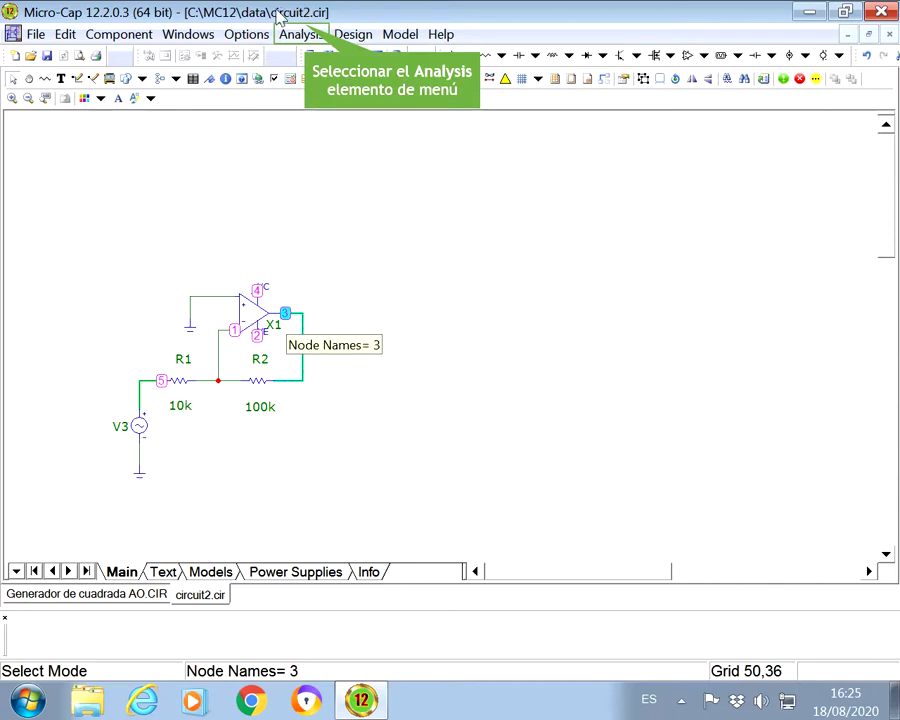
click(304, 34)
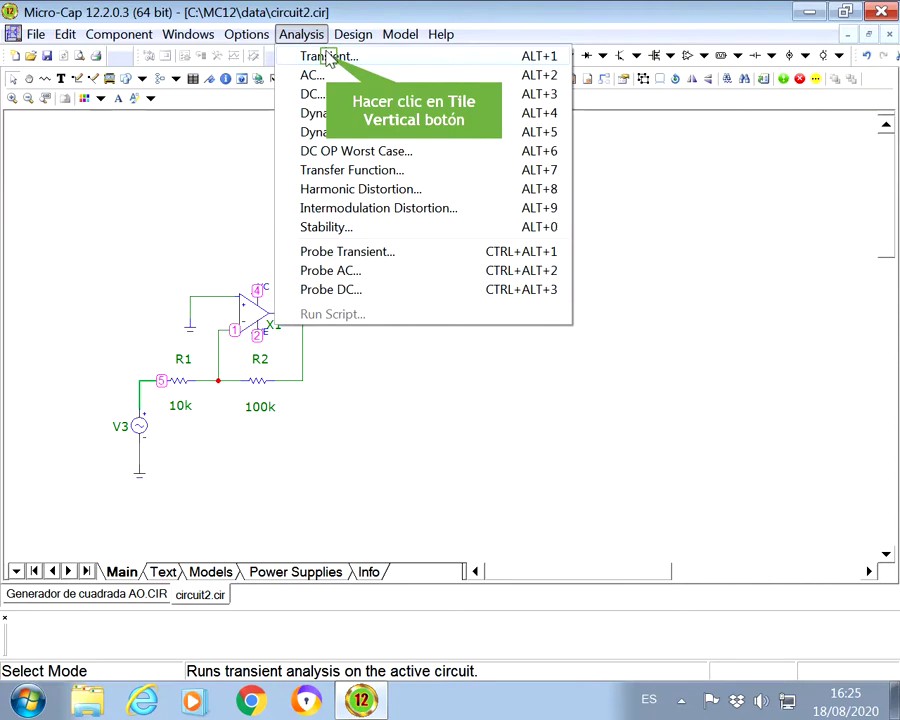
click(330, 57)
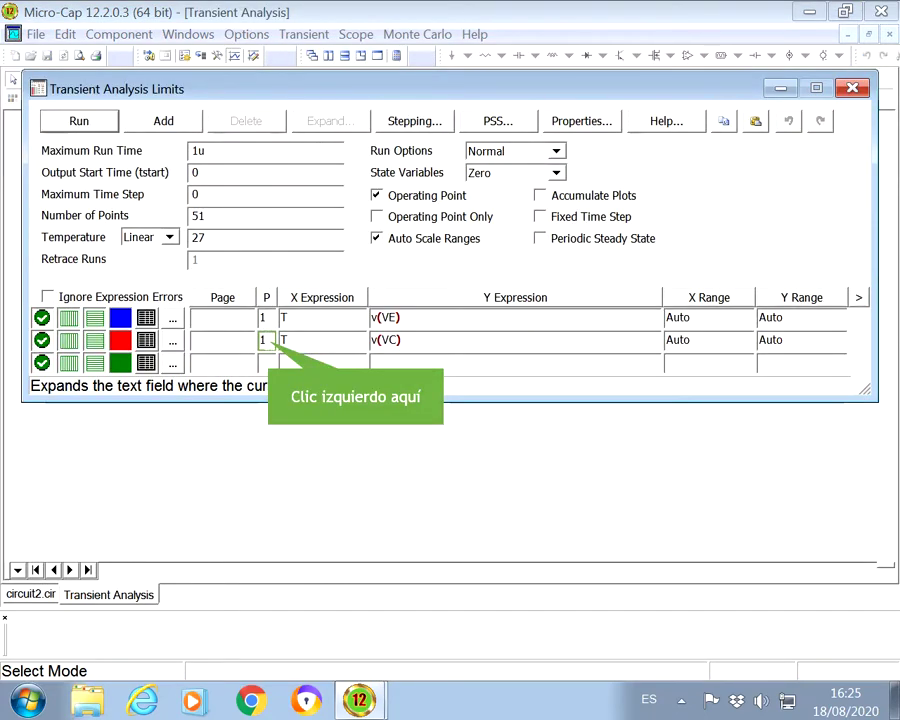
Assign the second curve, v(VC), to plot group 2
click(263, 340)
click(267, 318)
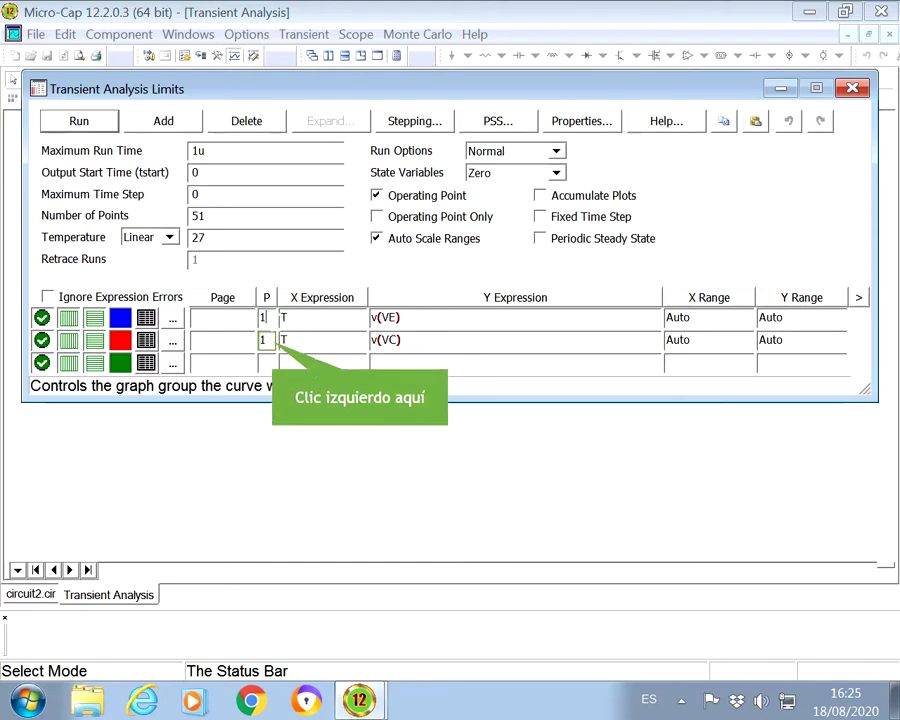
click(263, 340)
text(2)
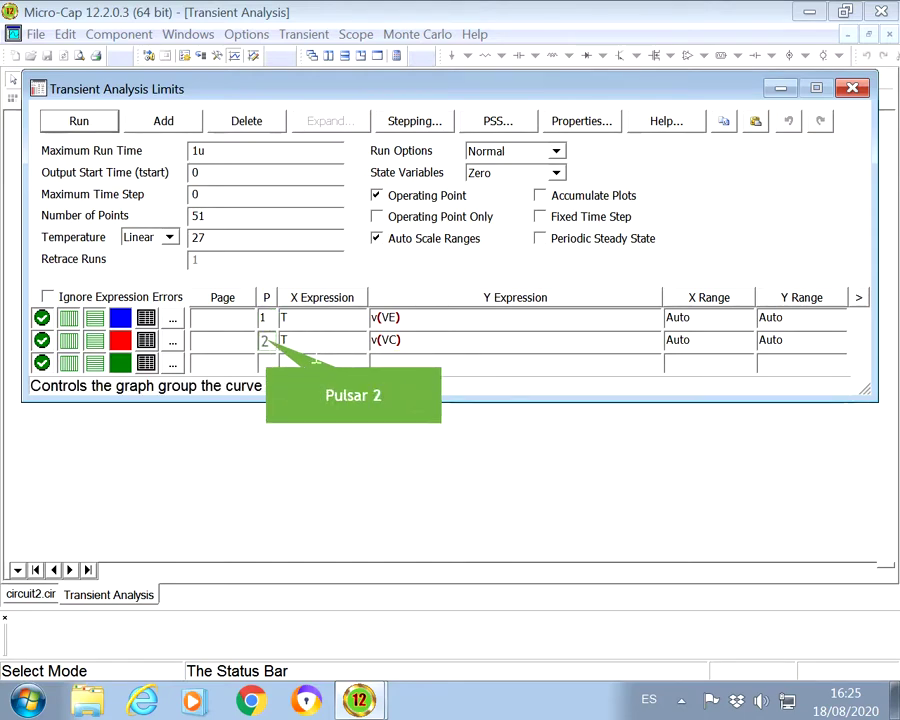
Set the Y expression of the first curve to v(3) and that of the second curve to v(5)
click(390, 318)
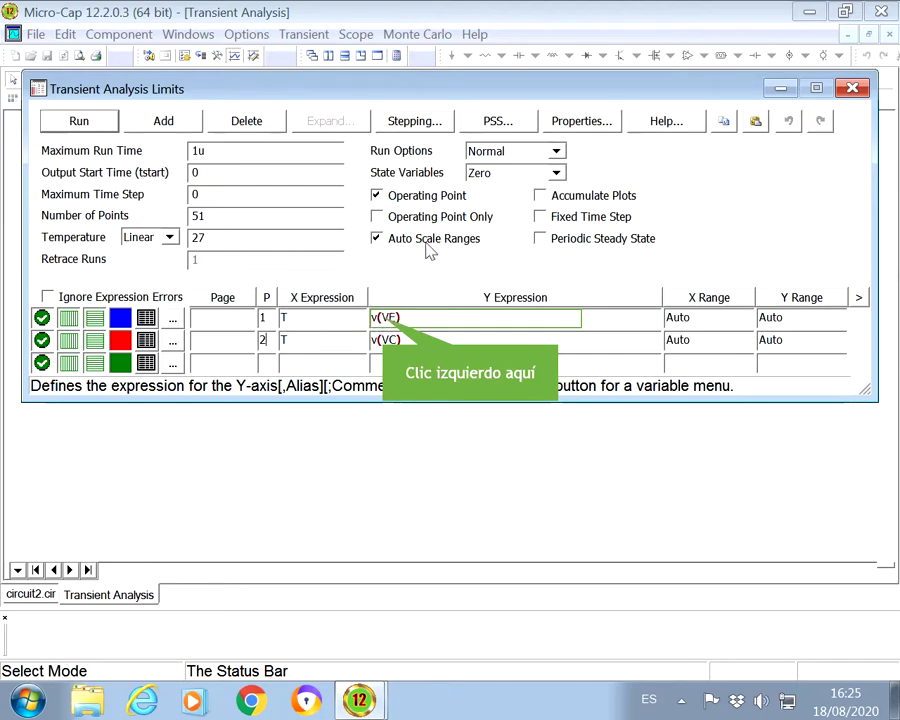
click(388, 317)
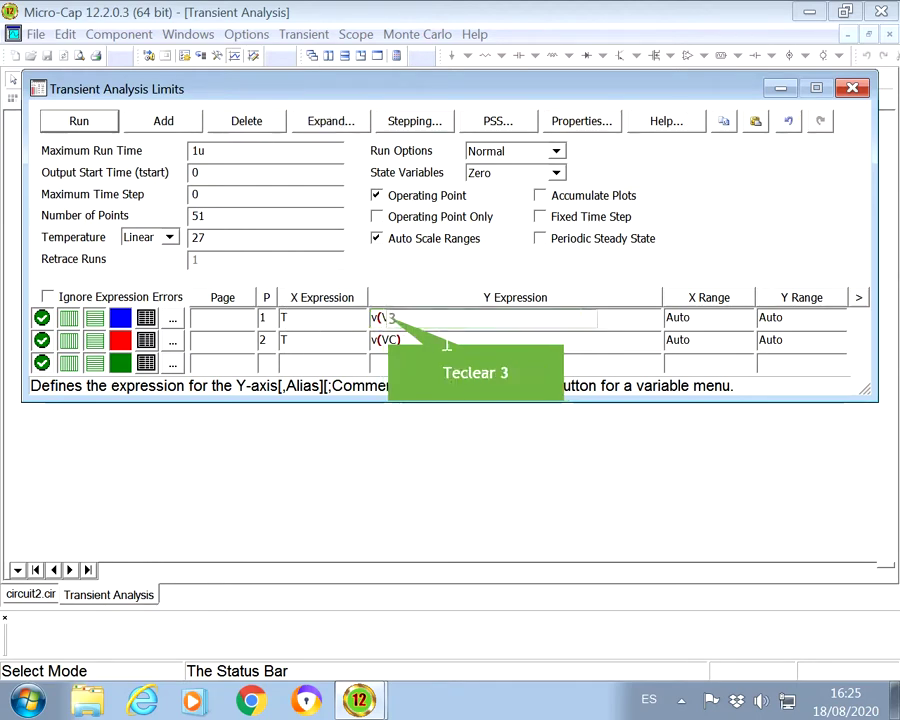
text(3)
key(Delete)
key(Delete)
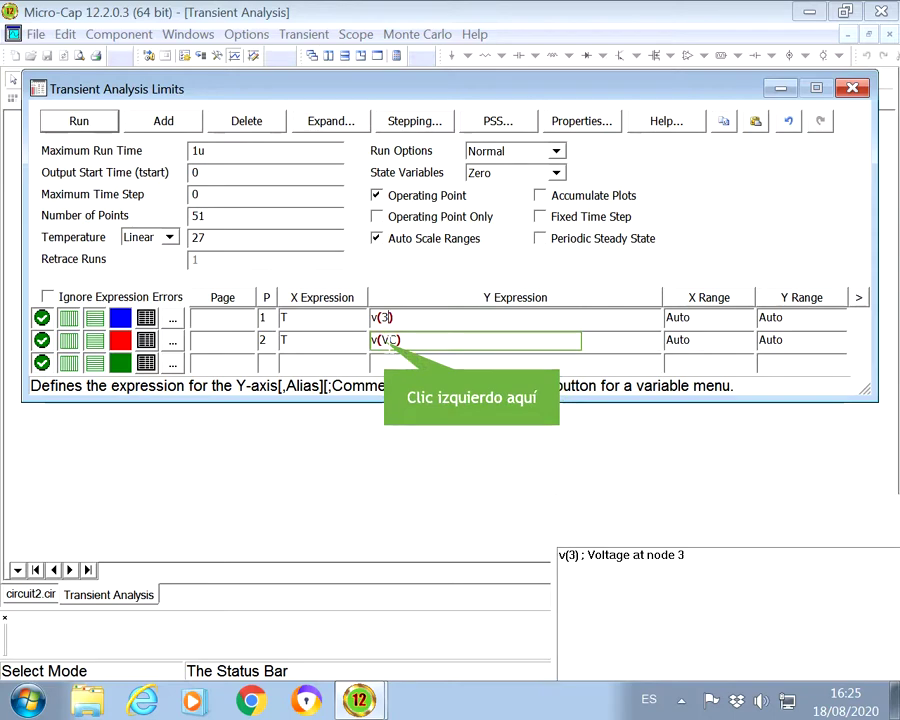
click(388, 340)
text(5)
key(Delete)
key(Delete)
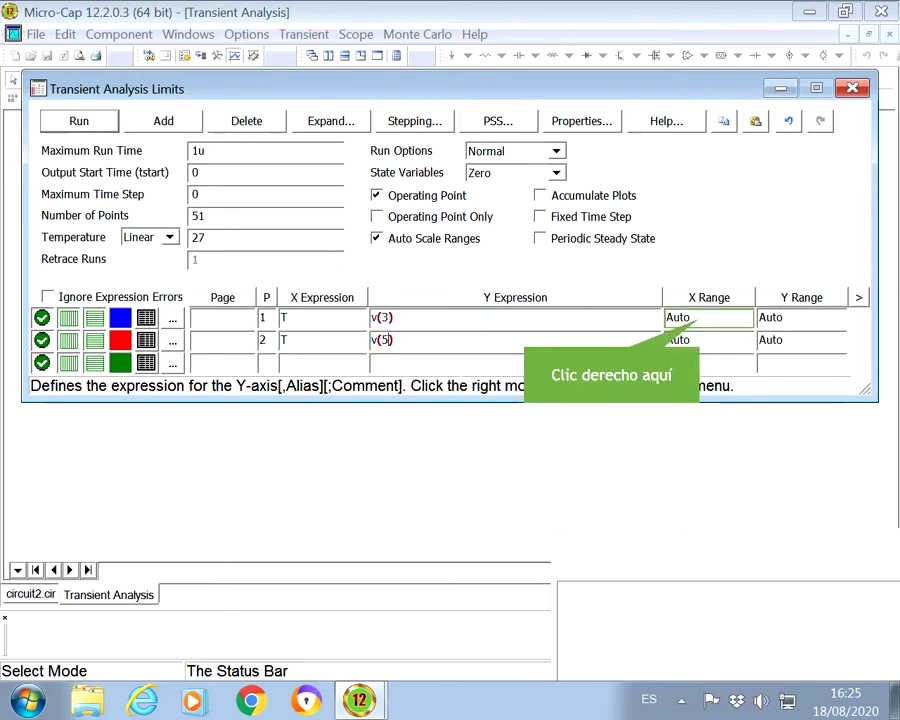
Set the X Range and Y Range of both curves, v(3) and v(5), to AutoAlways
right_click(690, 320)
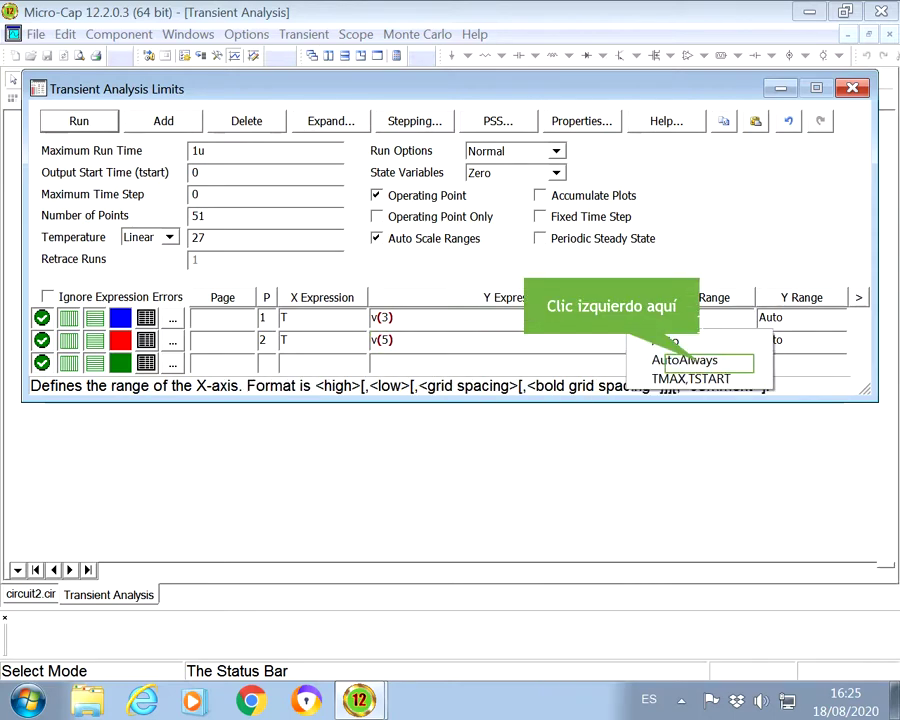
click(685, 360)
right_click(765, 320)
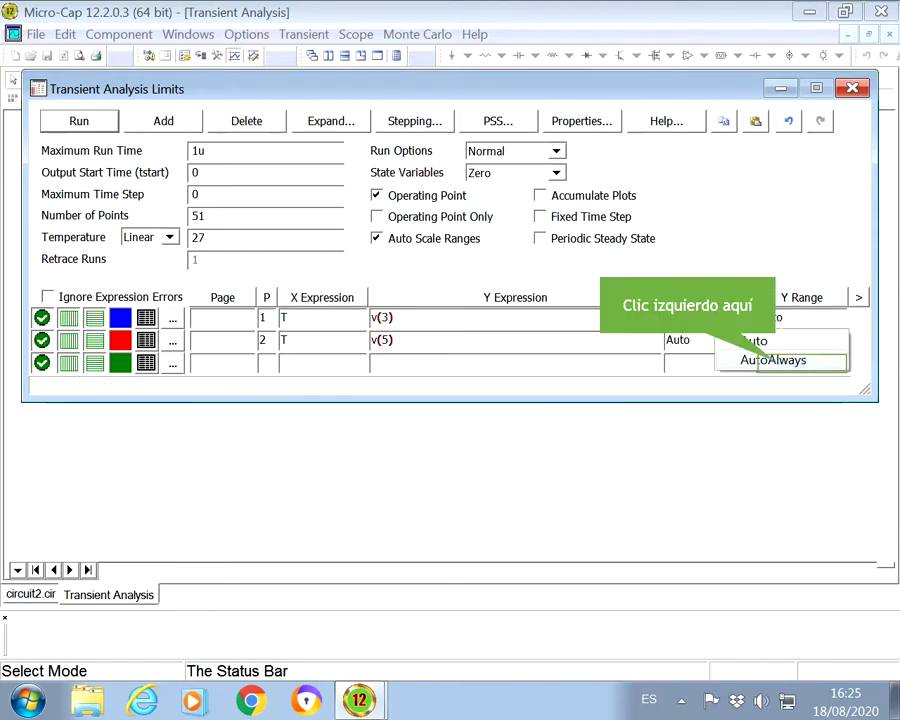
click(745, 360)
right_click(690, 342)
click(700, 382)
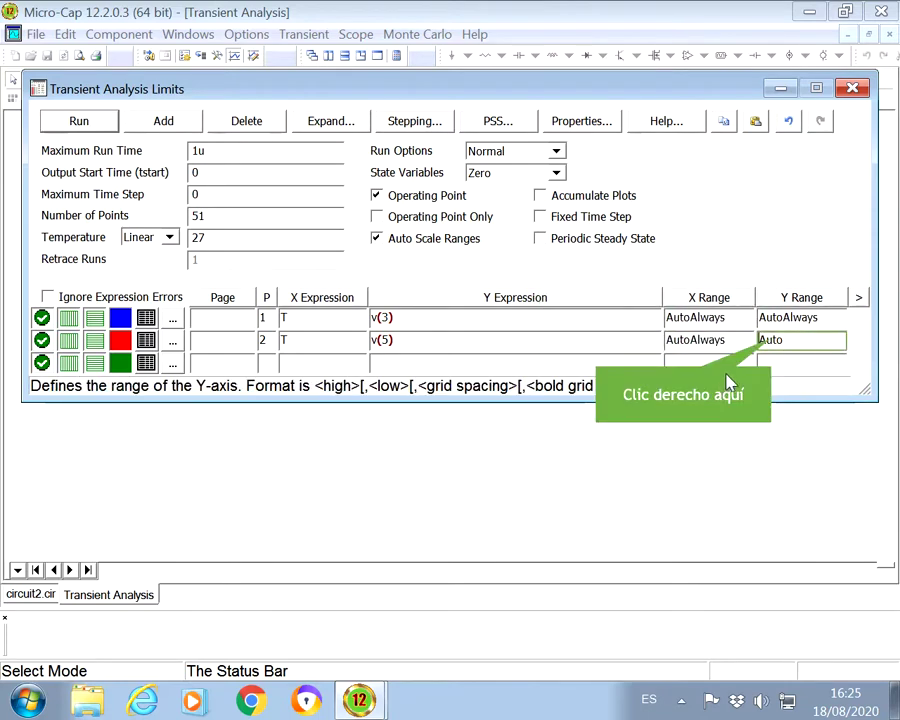
right_click(770, 345)
click(762, 382)
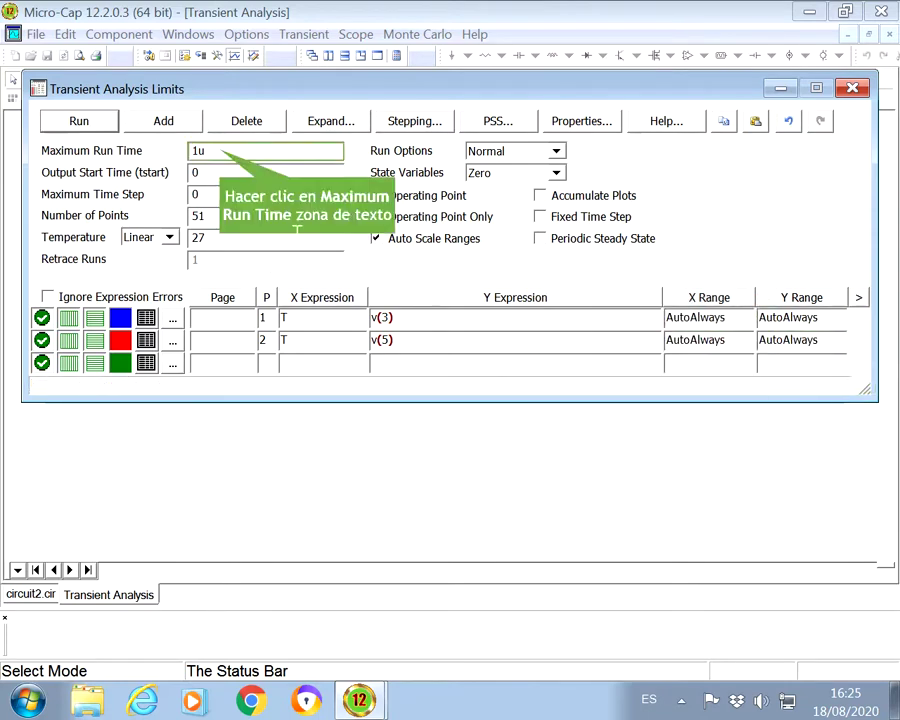
Set the Maximum Run Time to 200m and the Maximum Time Step to 100u in the transient analysis limits
click(220, 152)
key(BackSpace)
key(BackSpace)
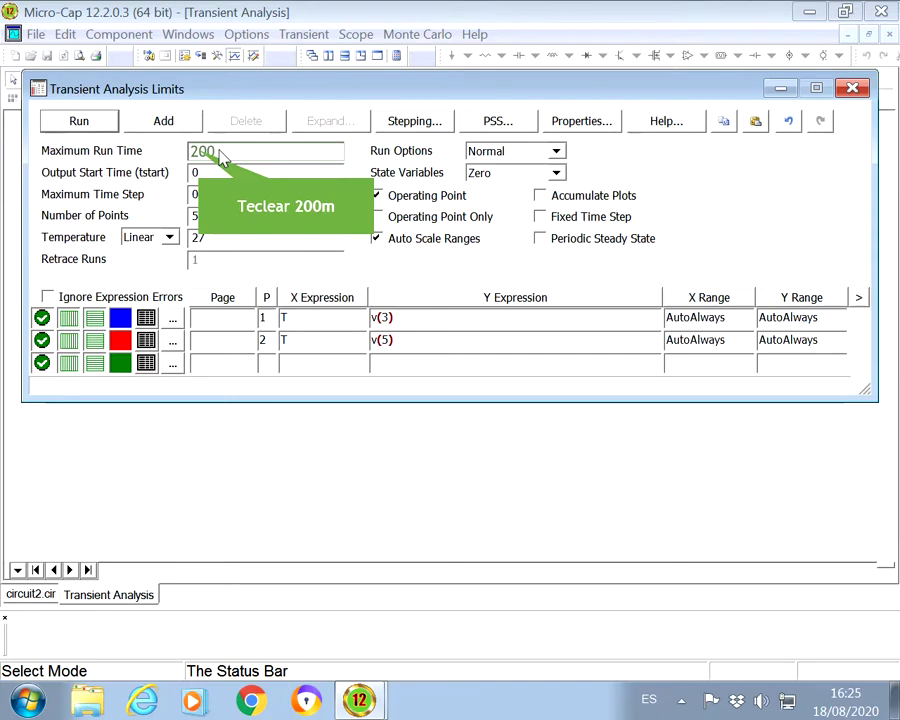
text(200m)
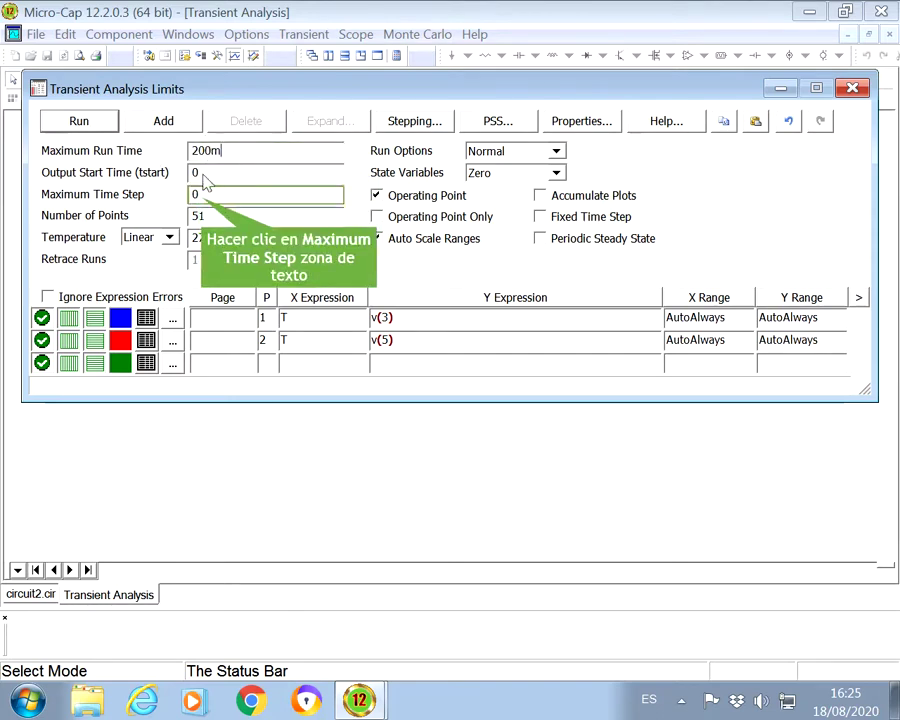
click(160, 196)
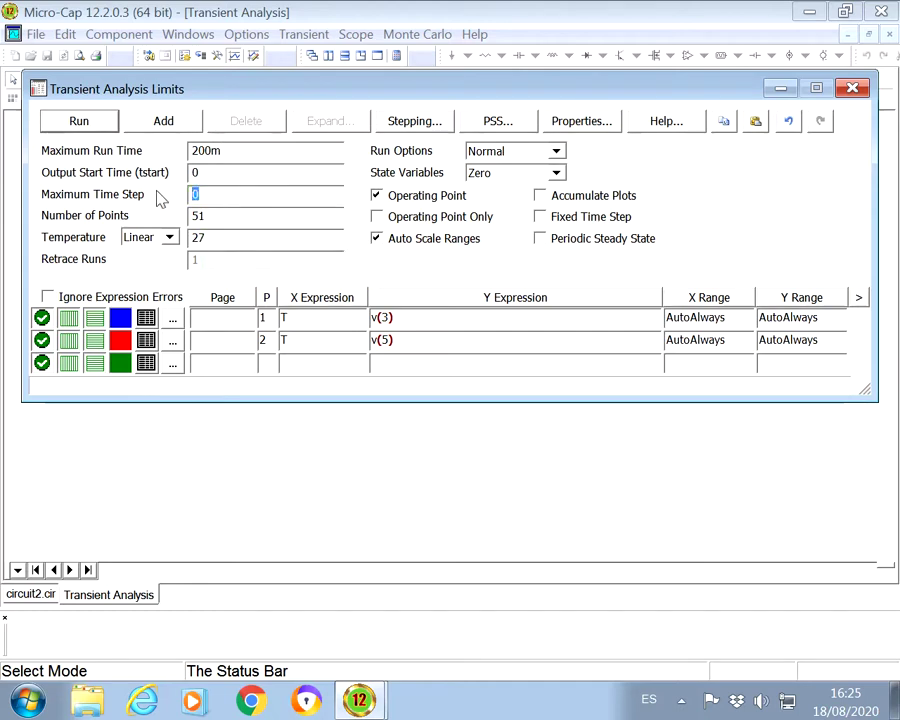
text(100u)
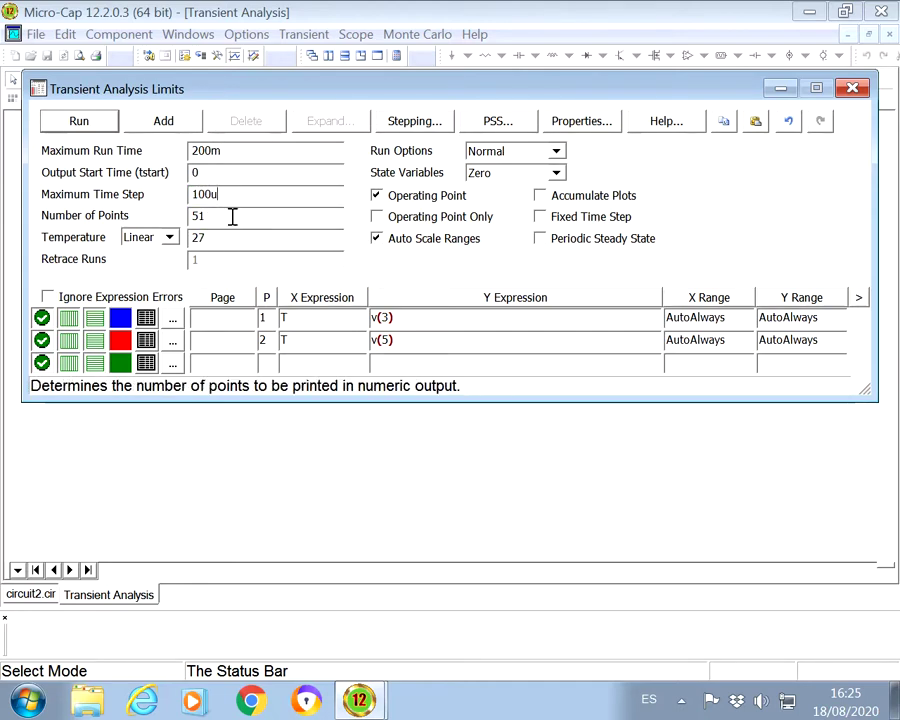
Set the Number of Points to 10000 and run the transient analysis
click(151, 209)
text(10000)
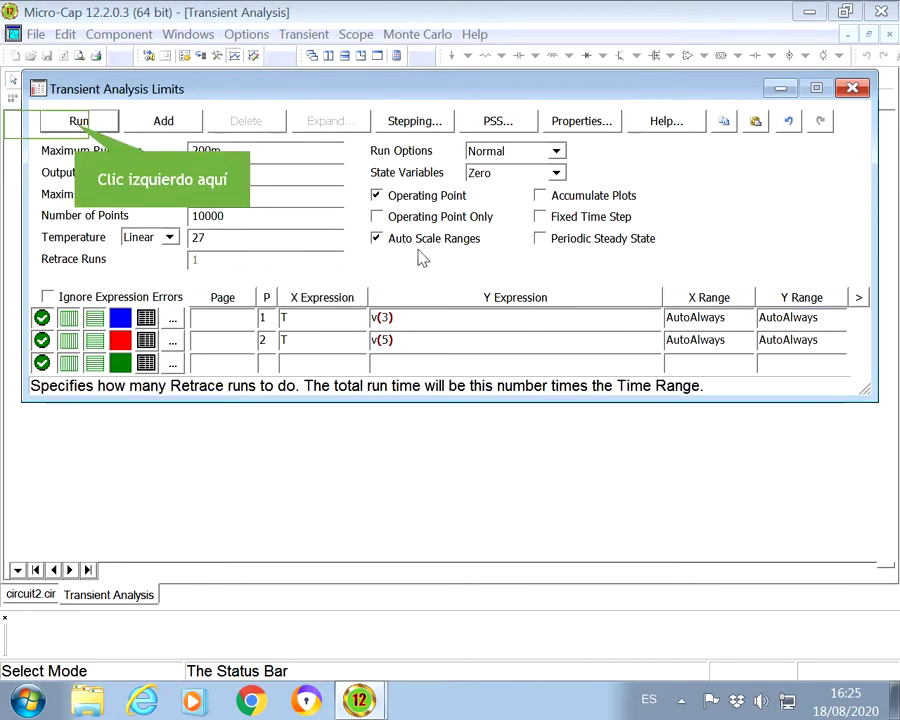
click(79, 121)
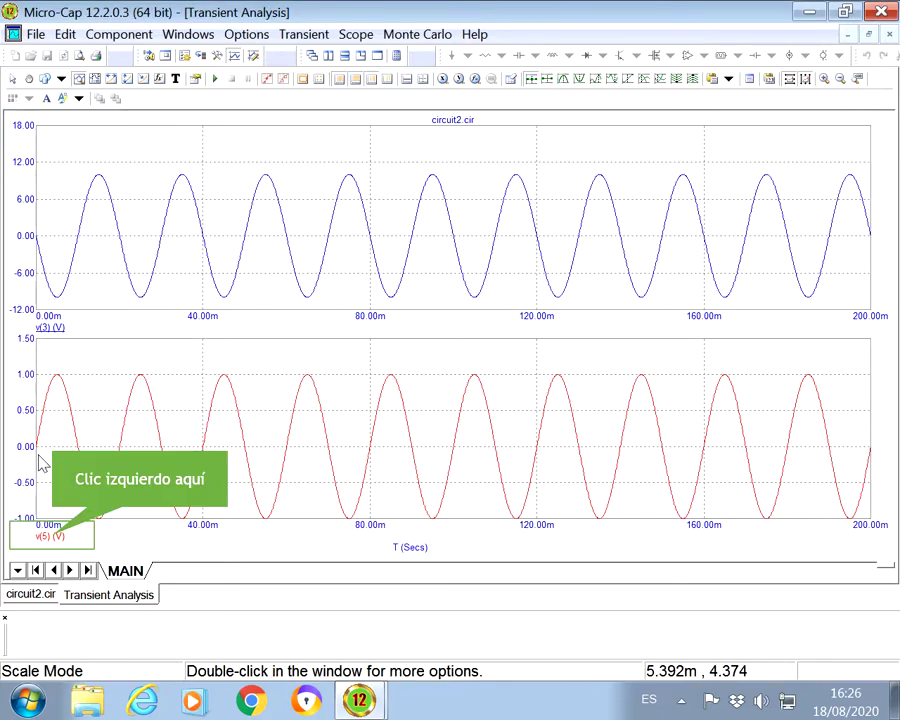
Measure a peak of v(5) and a peak of v(3) with the Peak cursor function, and close the analysis
click(56, 536)
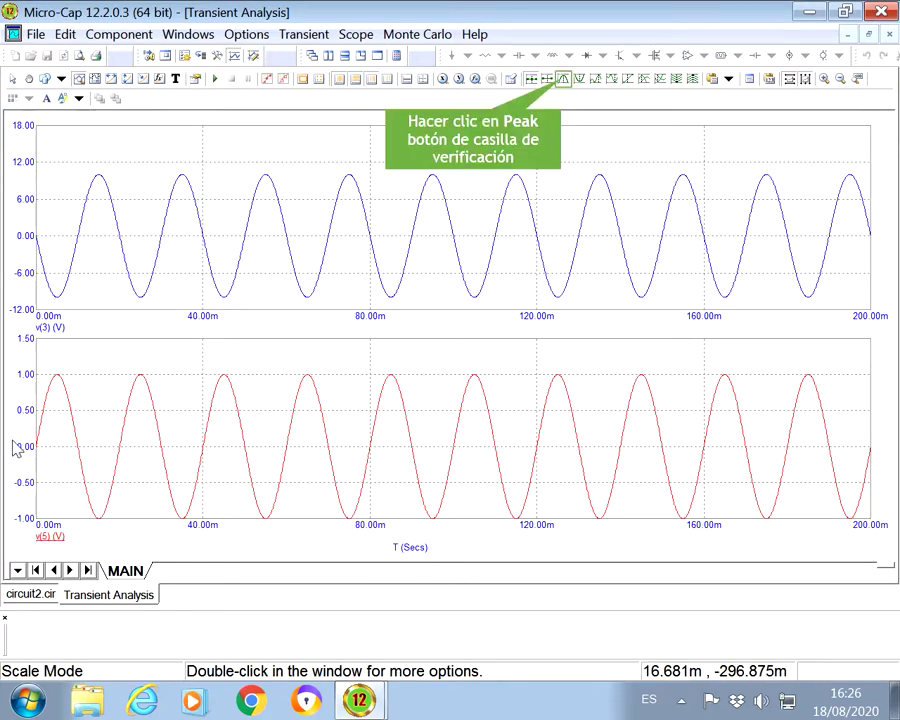
click(563, 78)
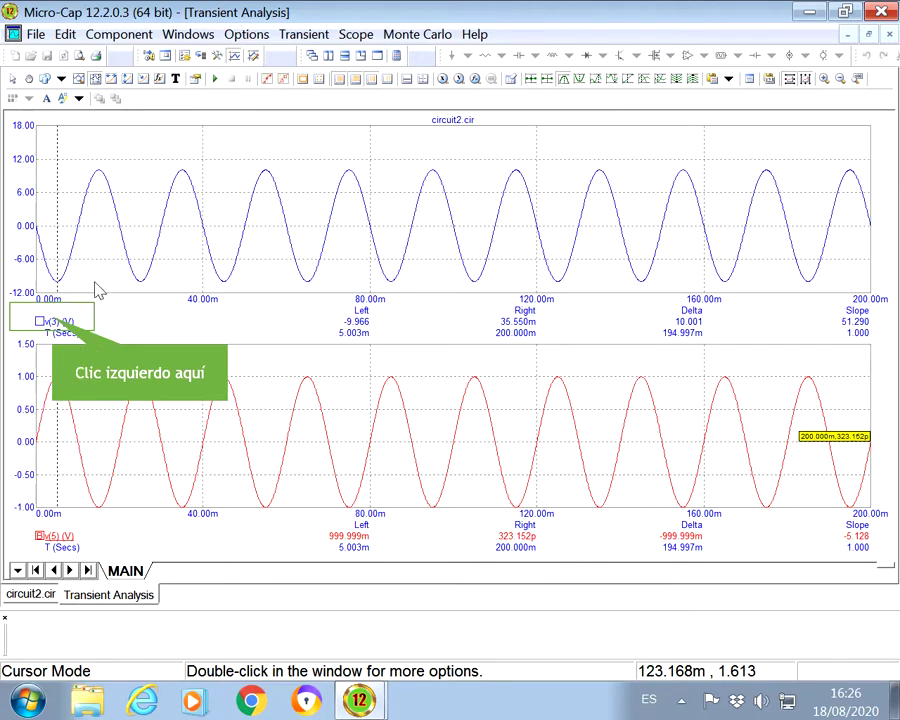
click(70, 330)
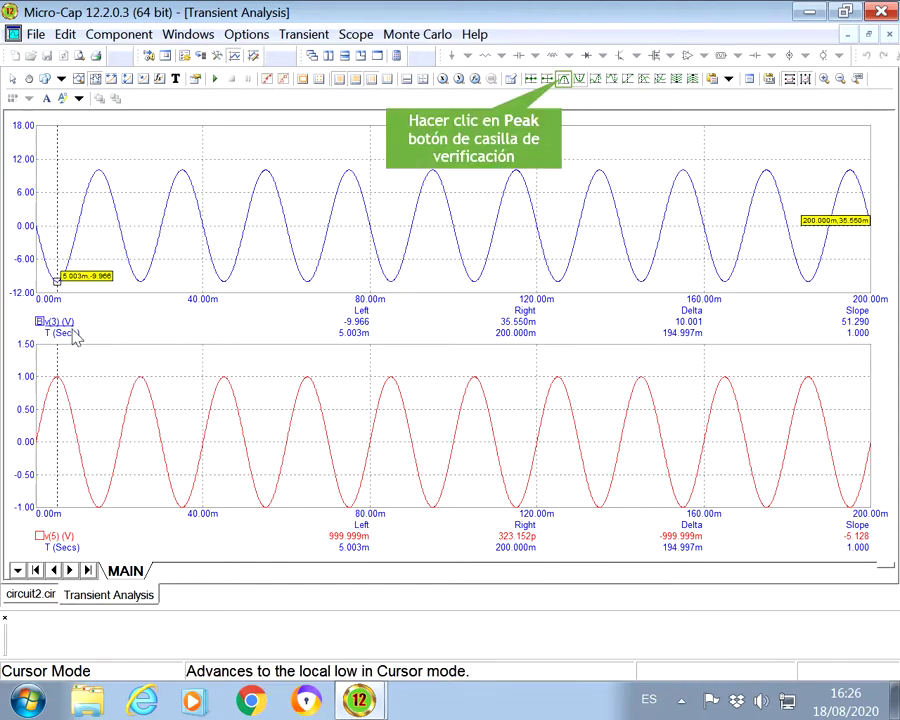
click(565, 86)
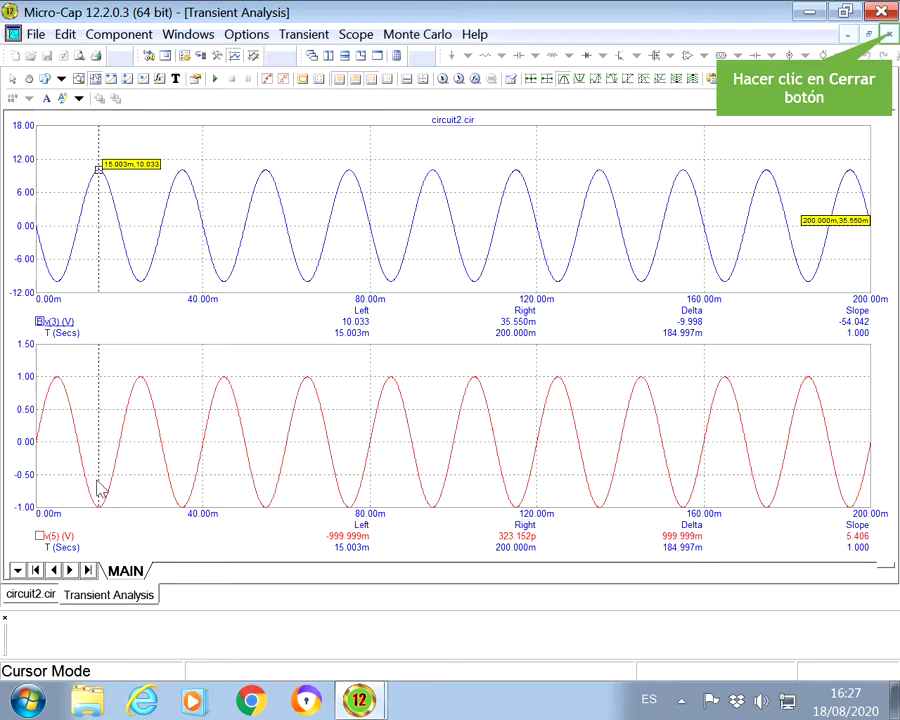
click(890, 35)
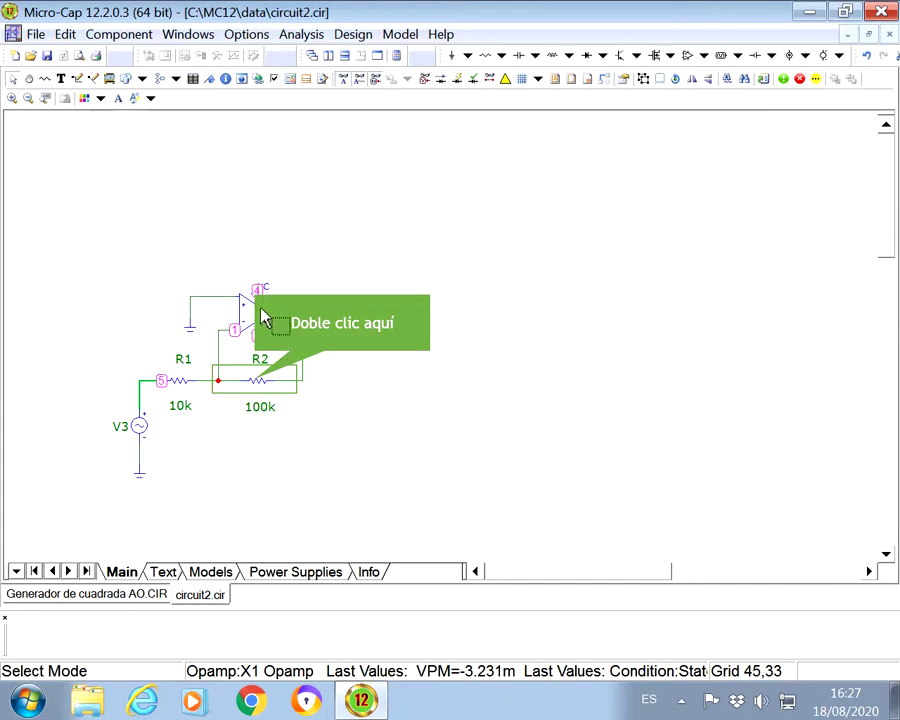
Set the resistance of R2 to 120k
double_click(260, 384)
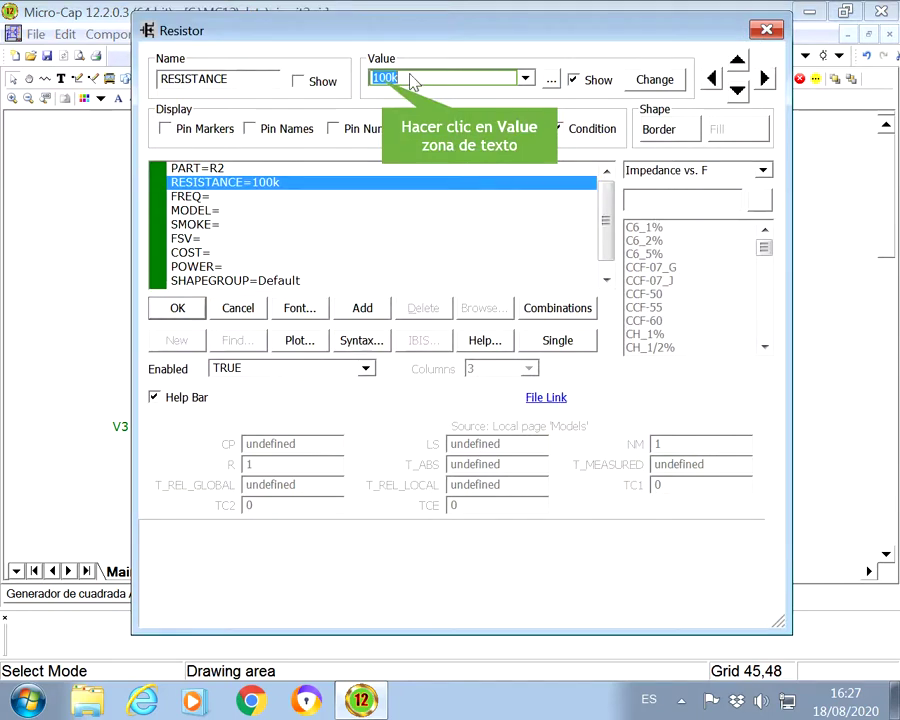
click(384, 78)
key(Delete)
text(2)
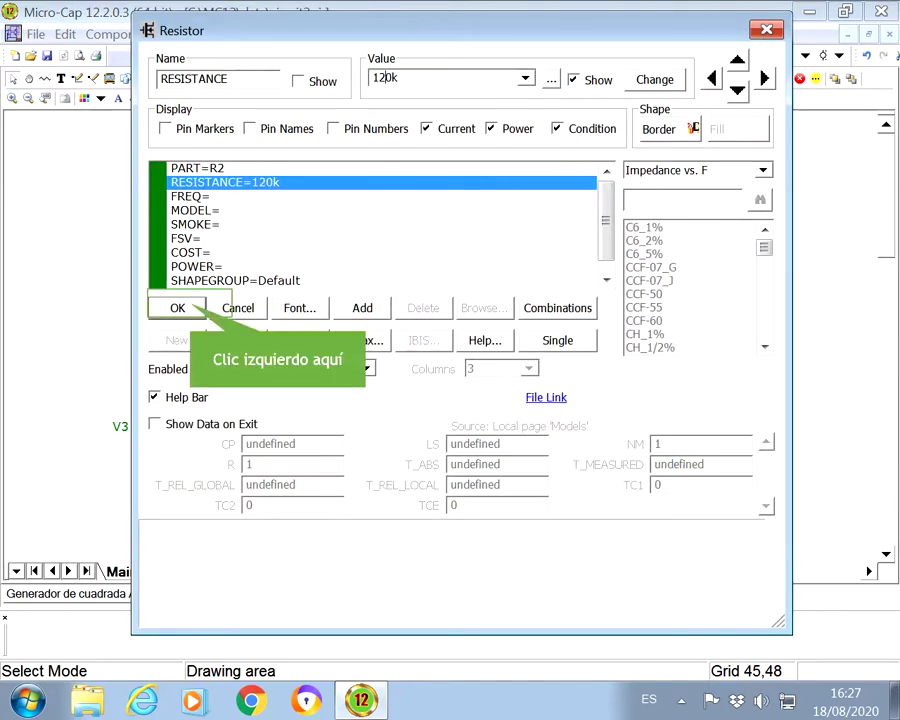
click(177, 308)
click(442, 297)
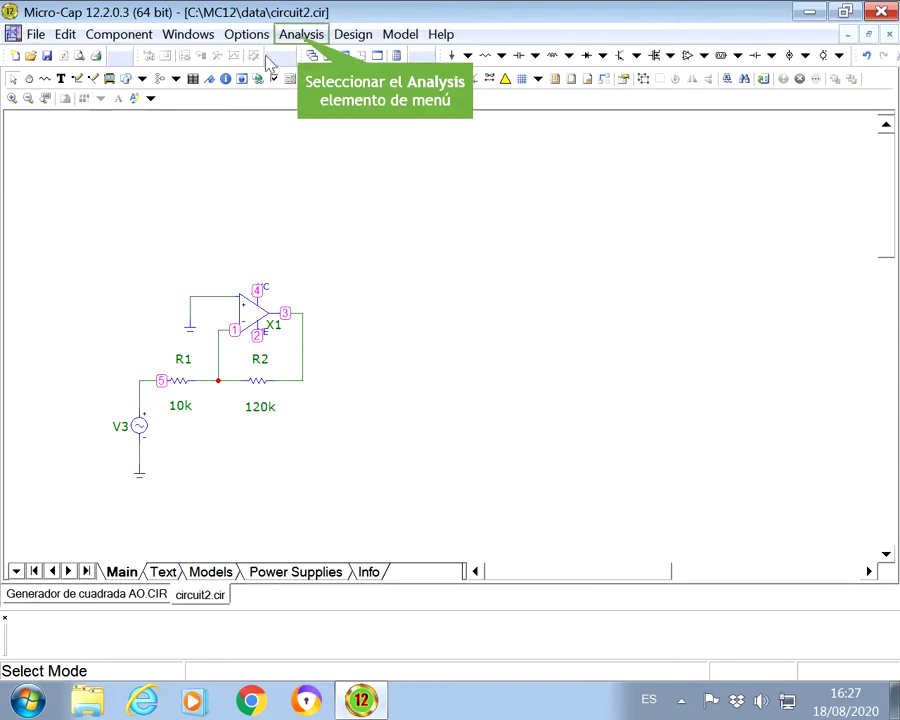
Rerun the transient analysis, measure v(3) with the Peak and Valley cursor functions, and return to the schematic
click(301, 34)
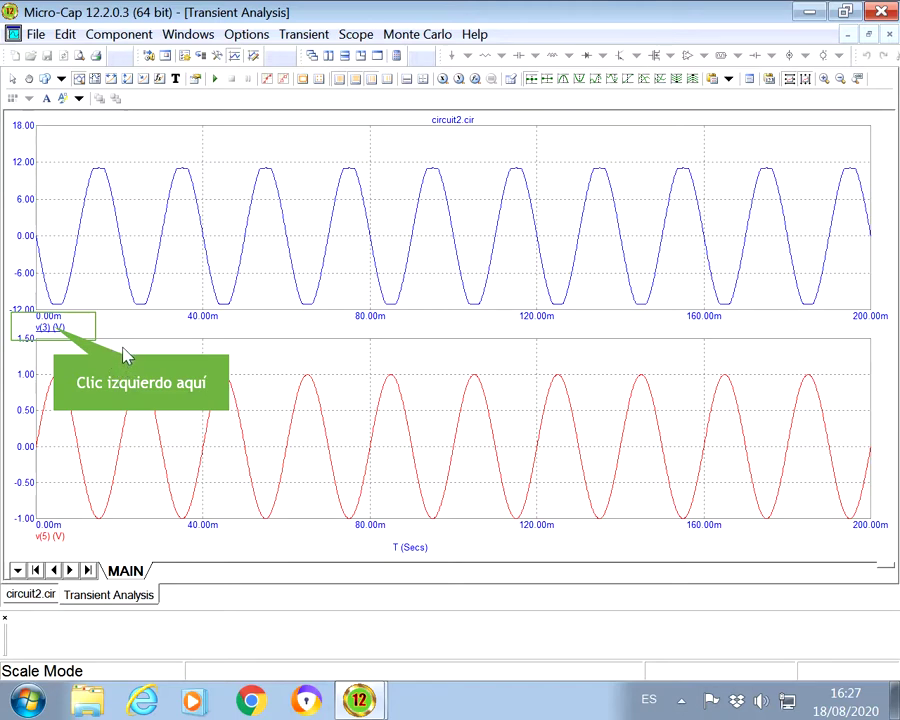
click(49, 326)
click(563, 78)
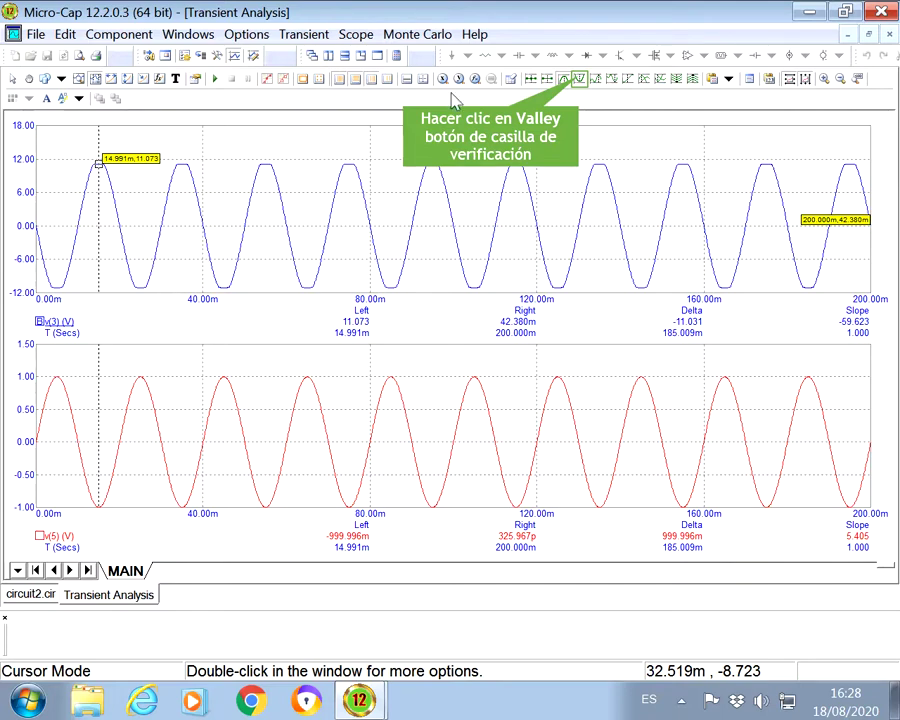
click(578, 78)
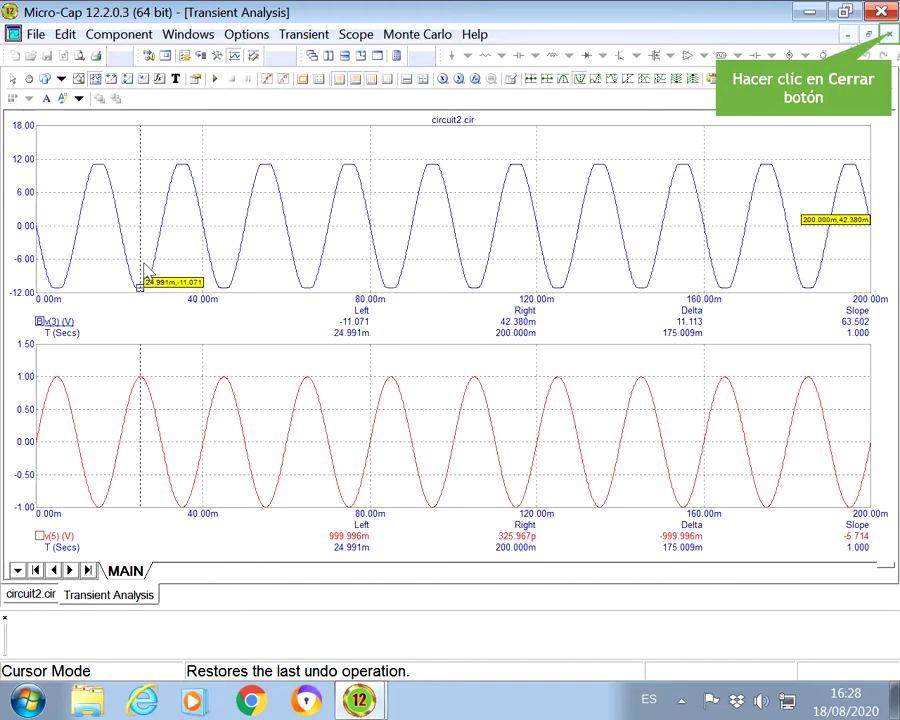
click(891, 38)
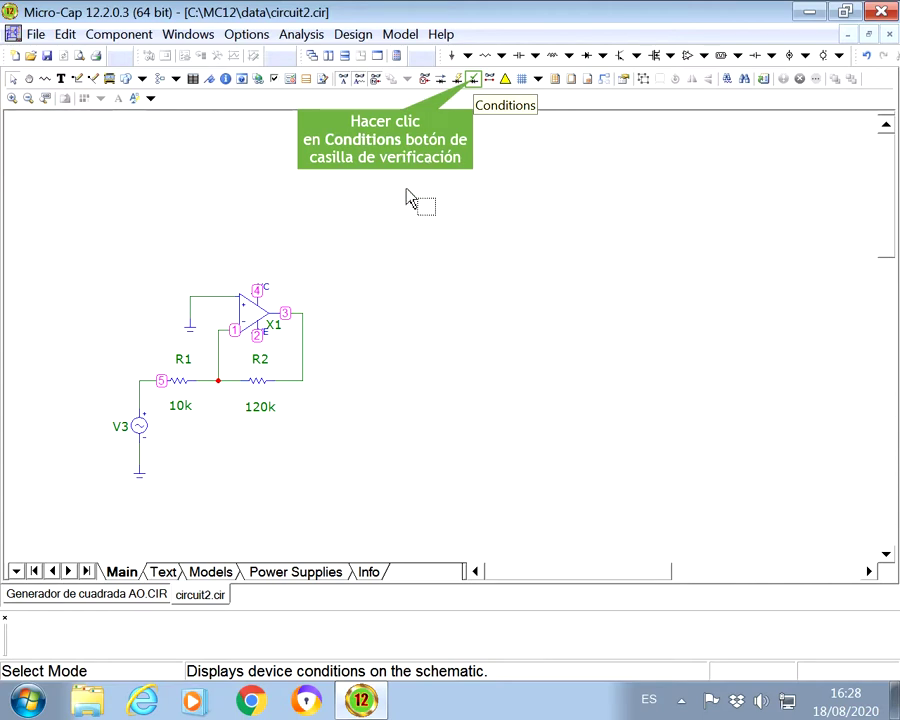
Display the device conditions on the circuit2.cir schematic and move the op-amp's condition label just below X1
click(474, 80)
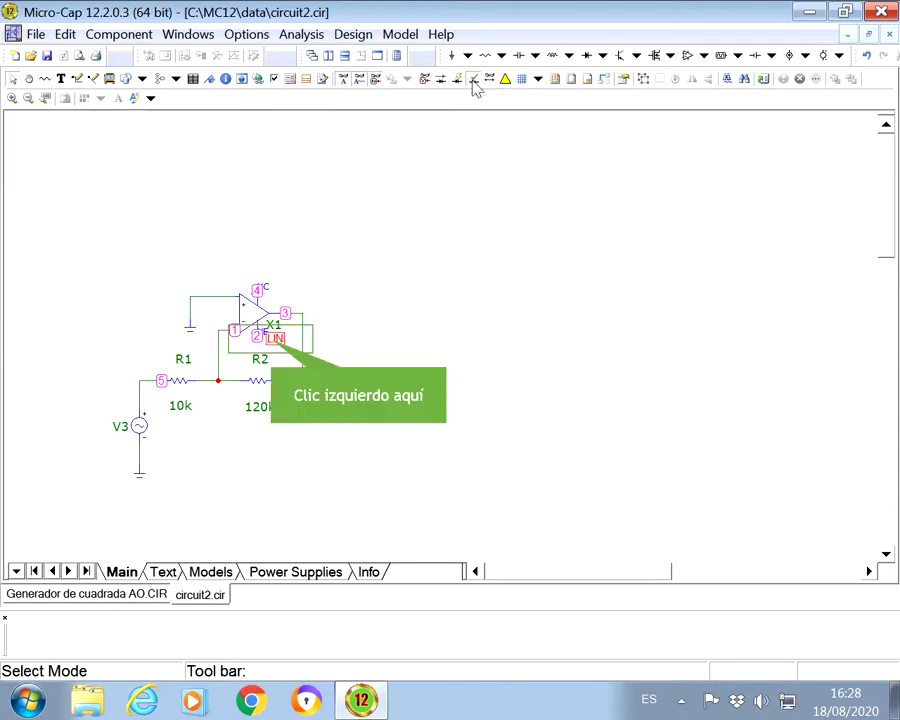
click(277, 339)
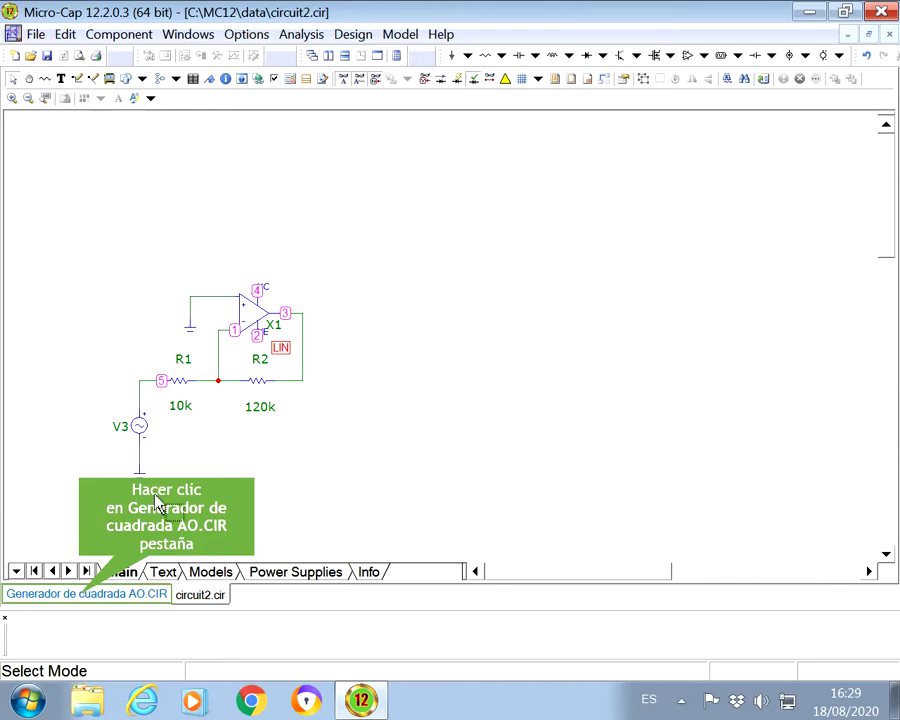
Switch to the circuit Generador de cuadrada AO.CIR, run its transient analysis of v(4), and return to the schematic
click(83, 598)
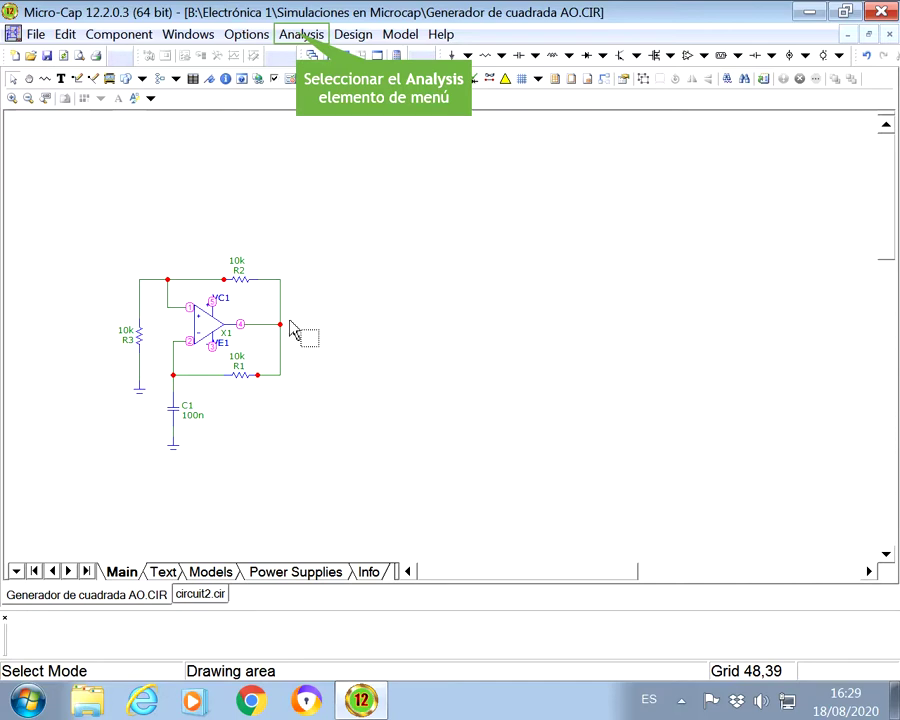
click(316, 55)
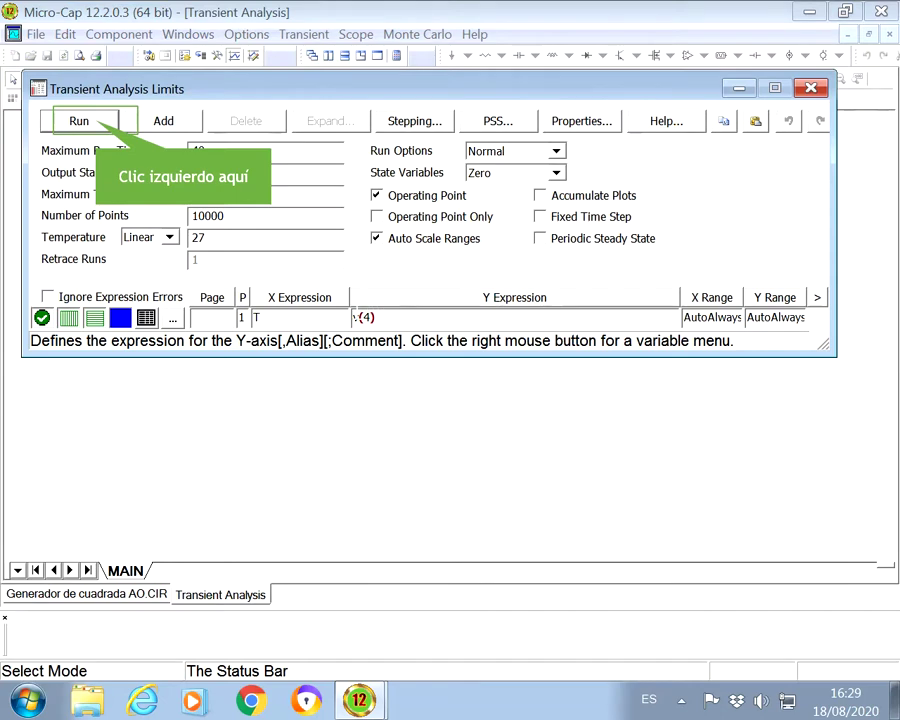
click(105, 121)
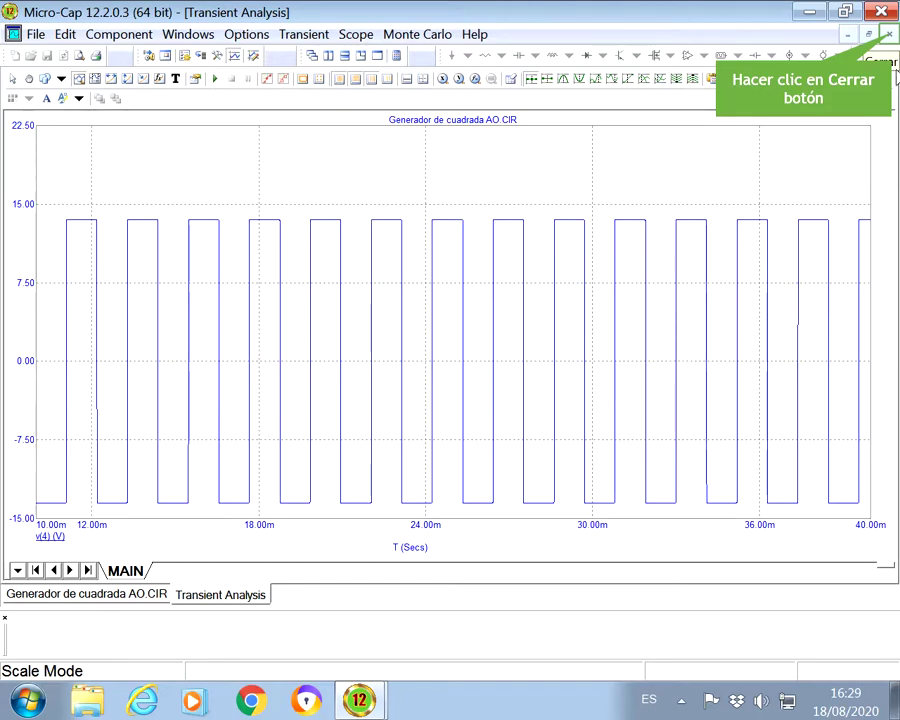
click(889, 38)
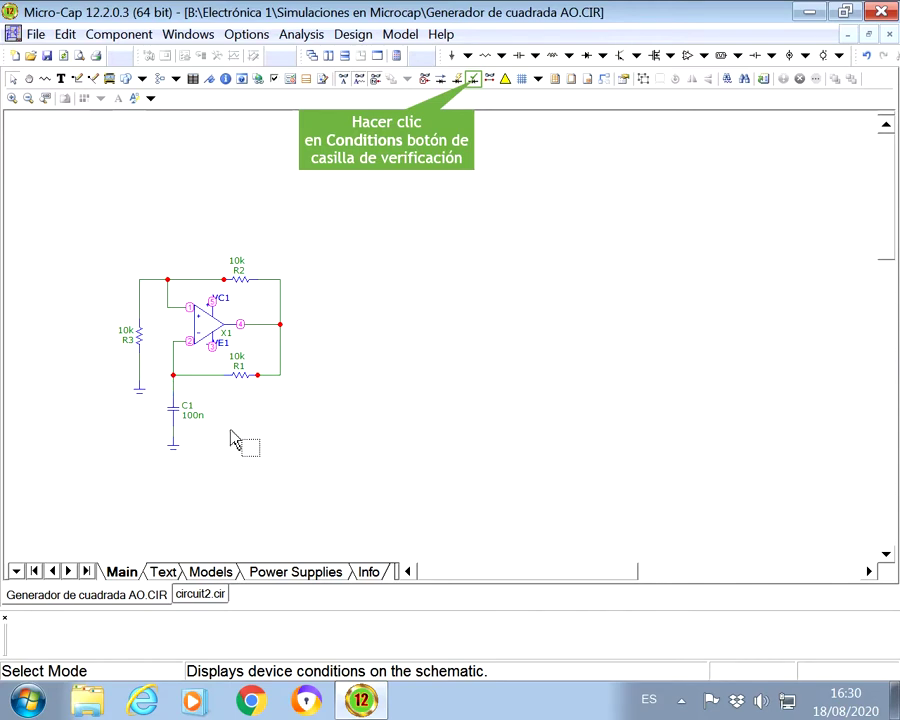
Display the device conditions on the square-wave generator schematic and move X1's condition label clear of the VE1 label
click(472, 79)
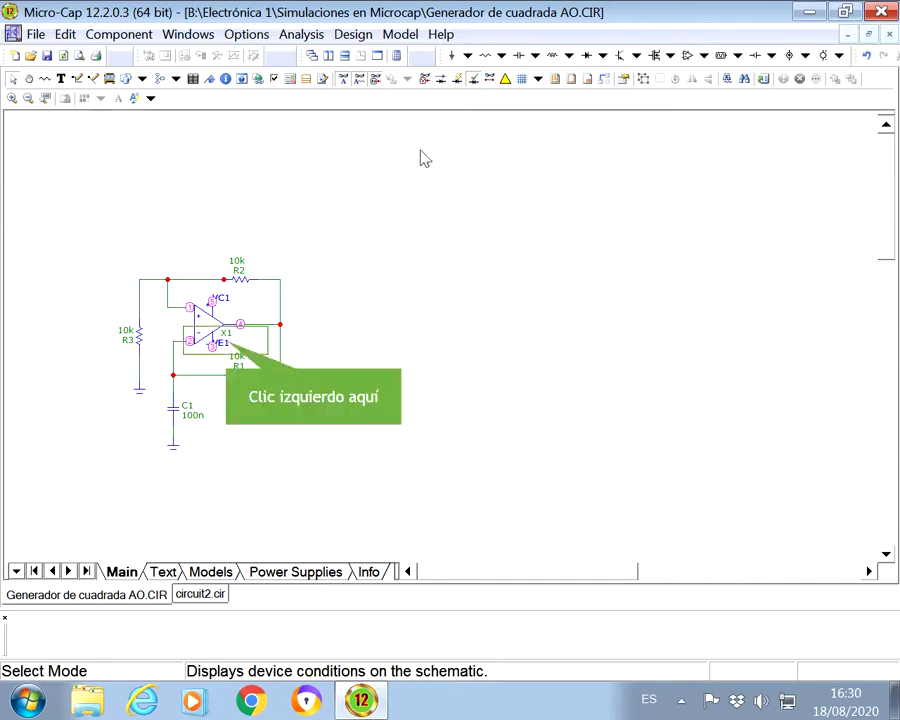
click(249, 342)
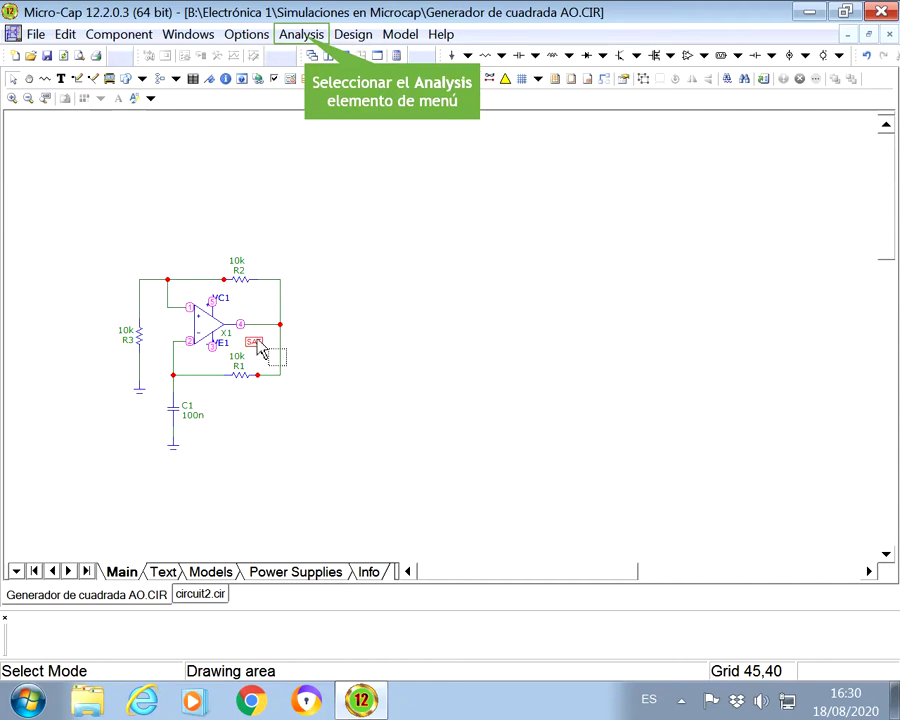
Rerun the square-wave generator's transient analysis and measure the high and low levels of v(4) with the cursor
click(304, 36)
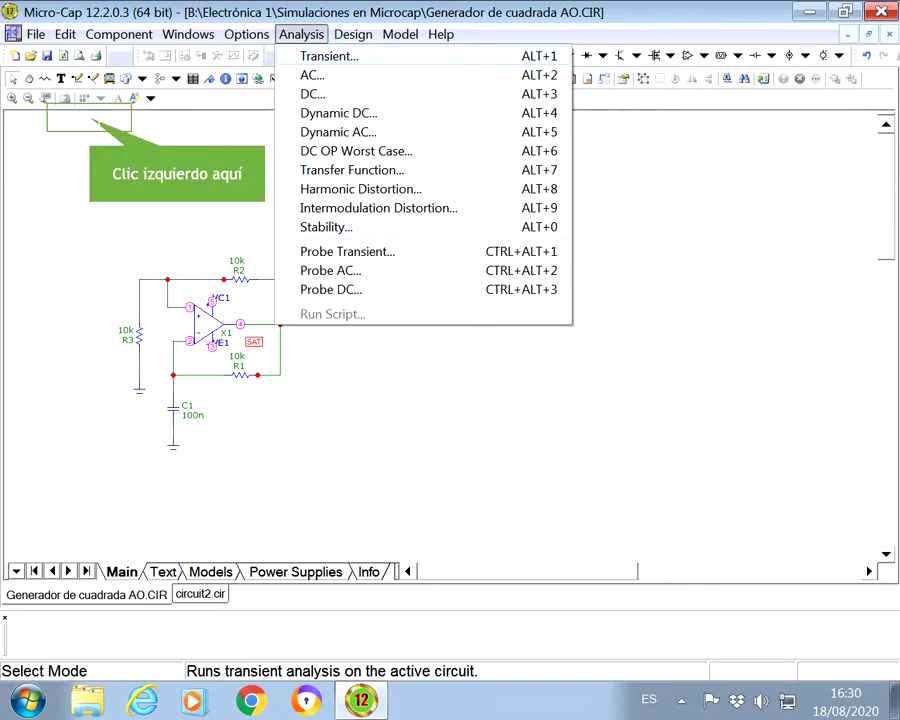
click(89, 118)
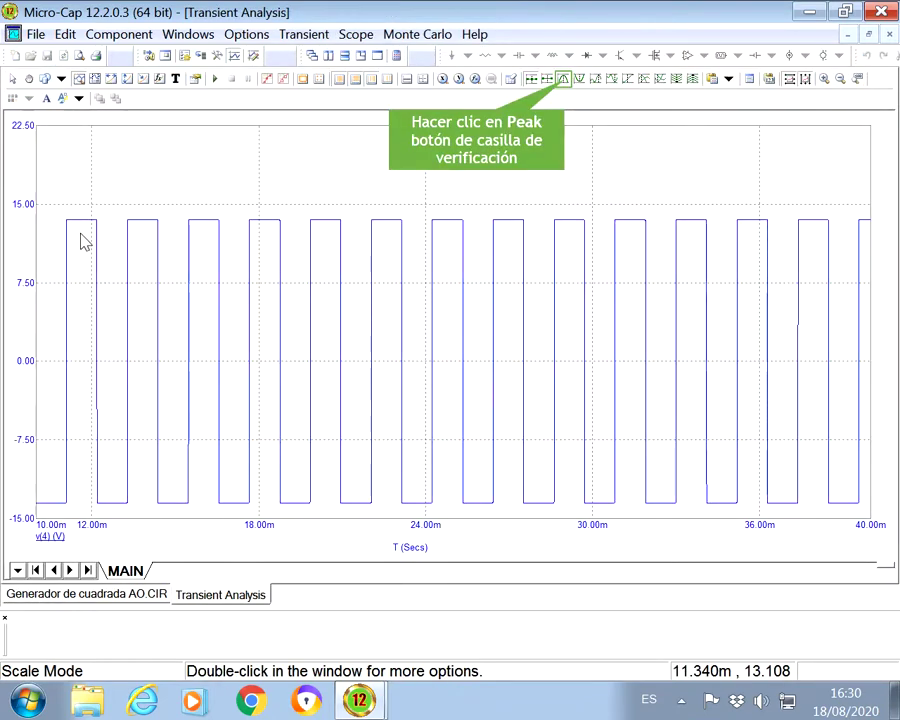
click(563, 78)
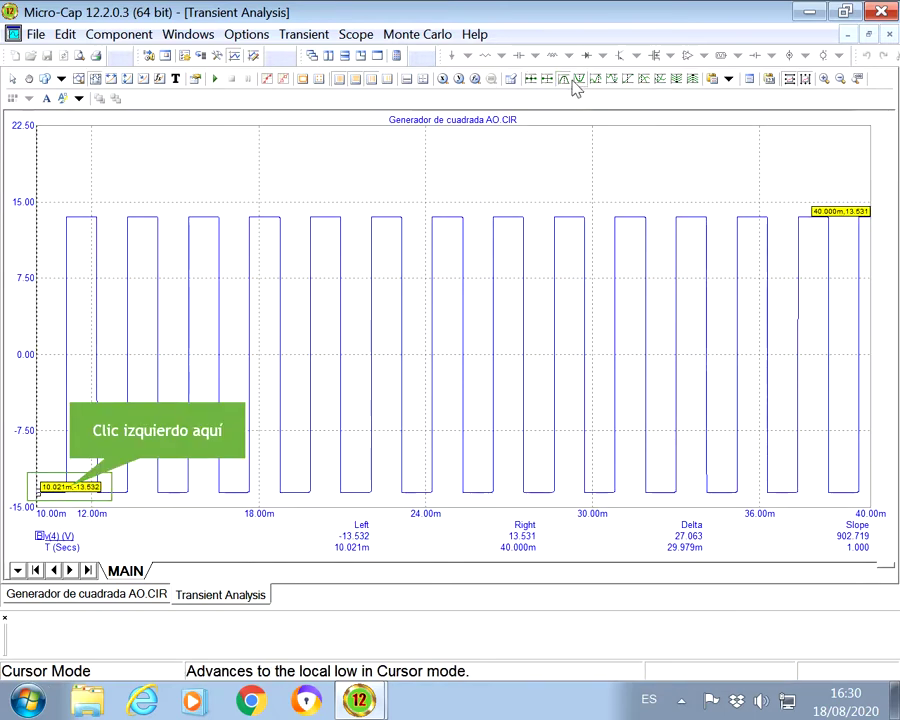
click(84, 392)
click(79, 393)
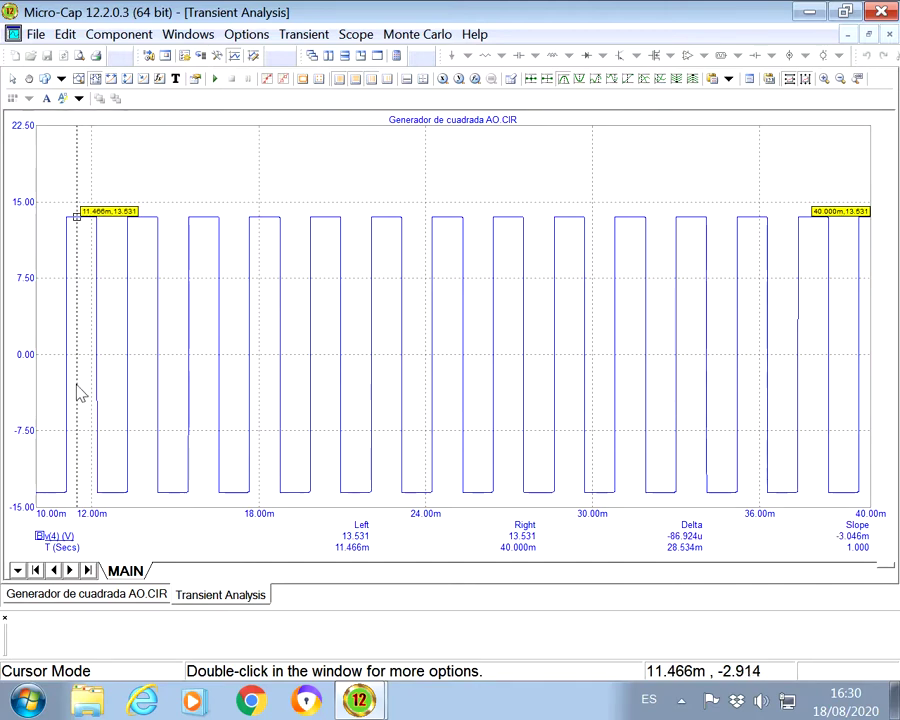
click(111, 410)
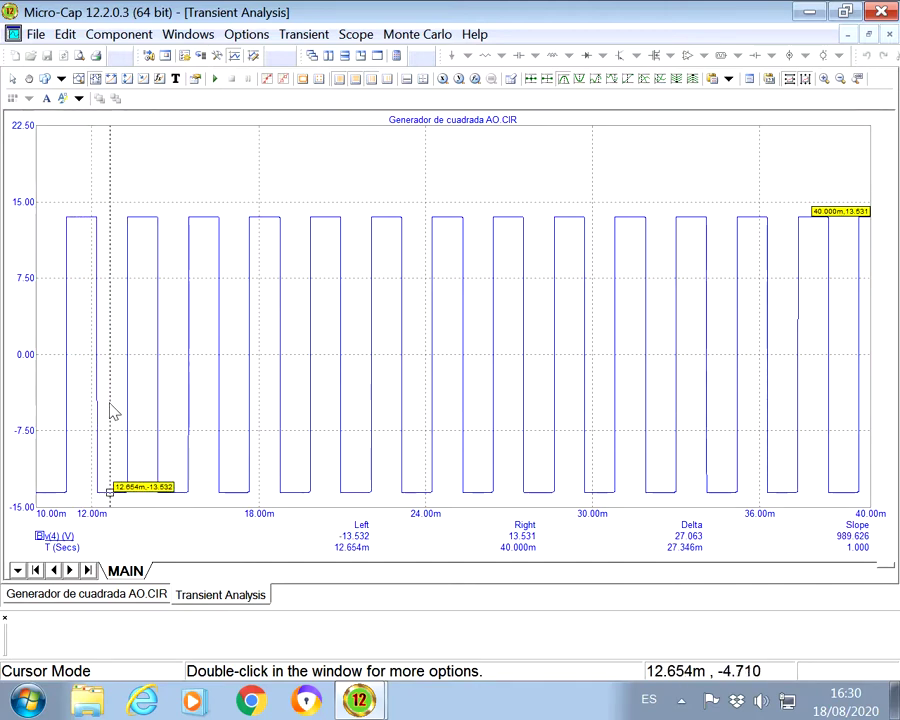
Measure the high level of v(4) with the cursor and examine the supply and output voltage limits in X1's TL081C model parameters
drag(110, 405, 80, 408)
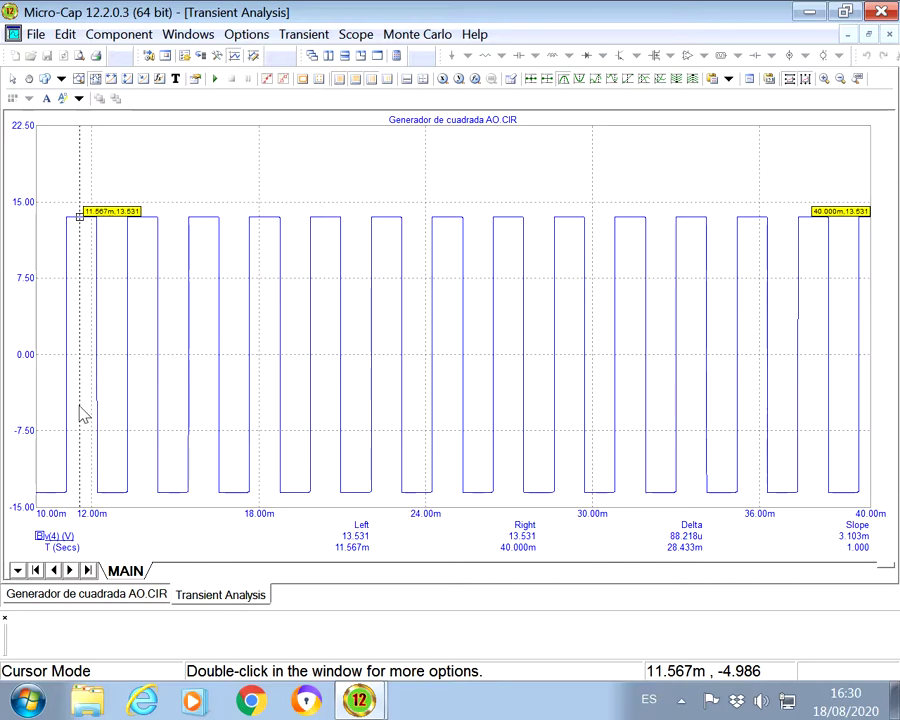
click(889, 34)
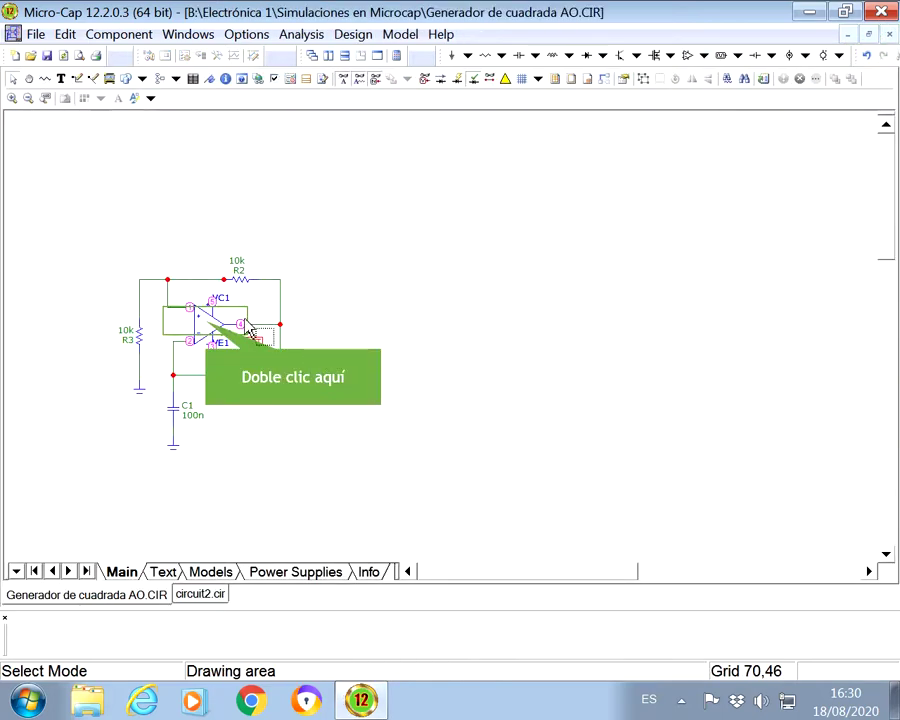
double_click(208, 326)
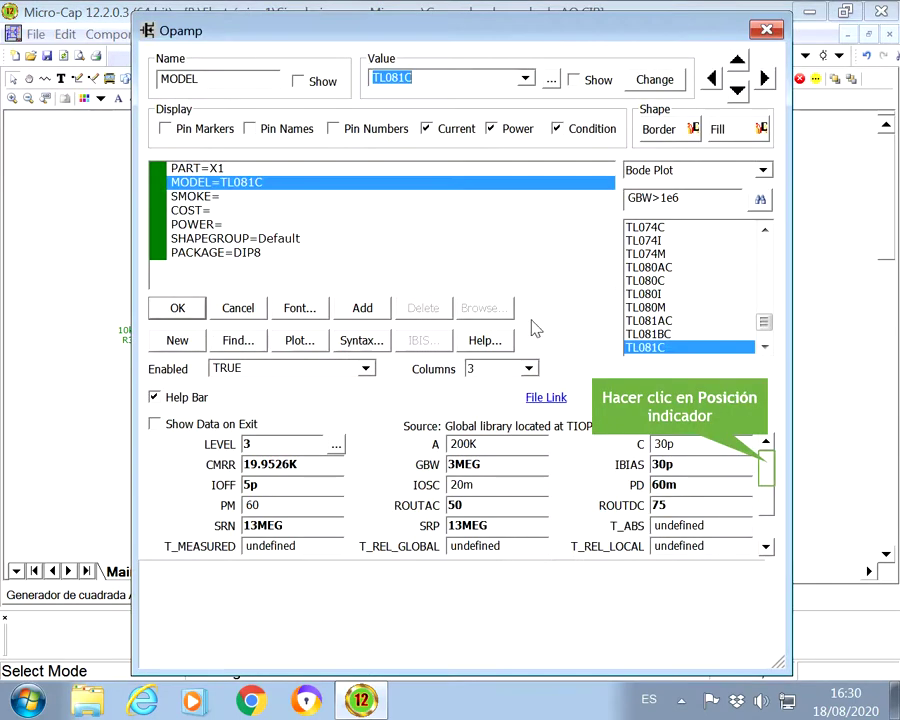
click(770, 472)
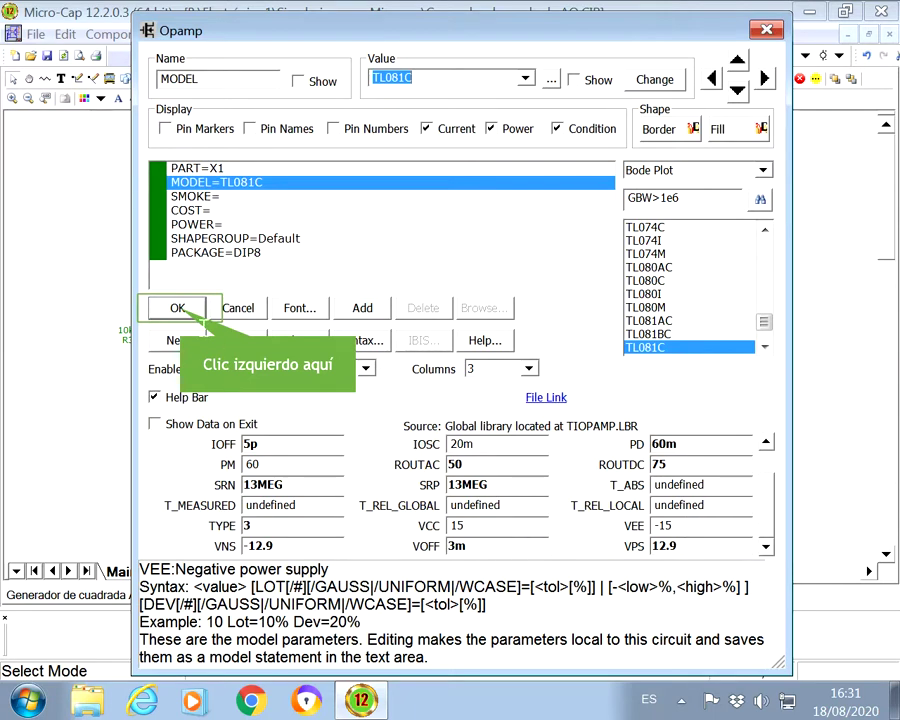
click(177, 308)
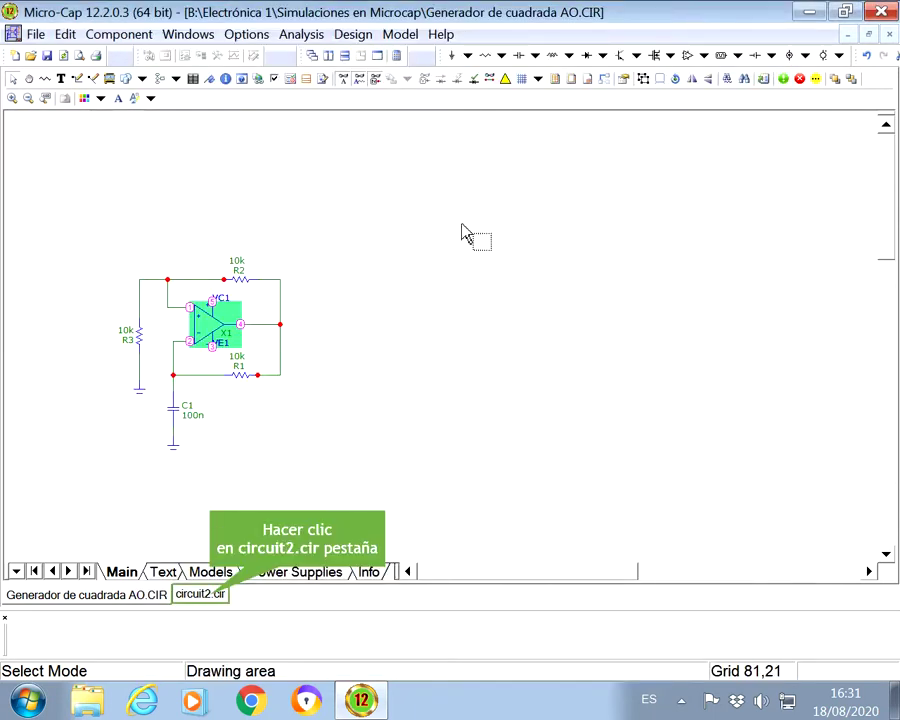
Hide the node numbers on the circuit2.cir schematic and return to the Generador de cuadrada AO.CIR schematic
click(226, 593)
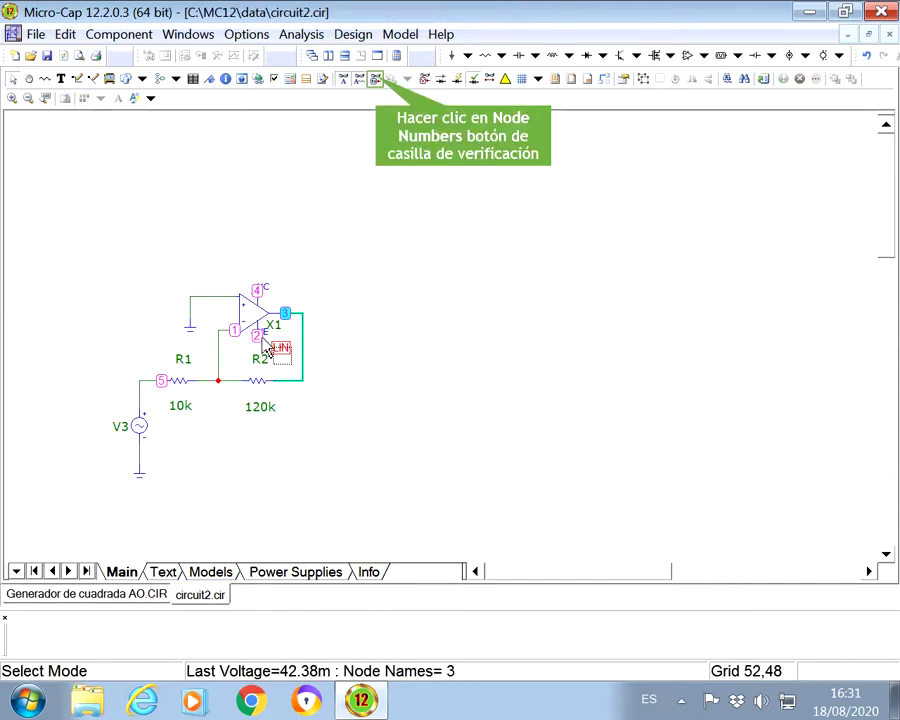
click(375, 79)
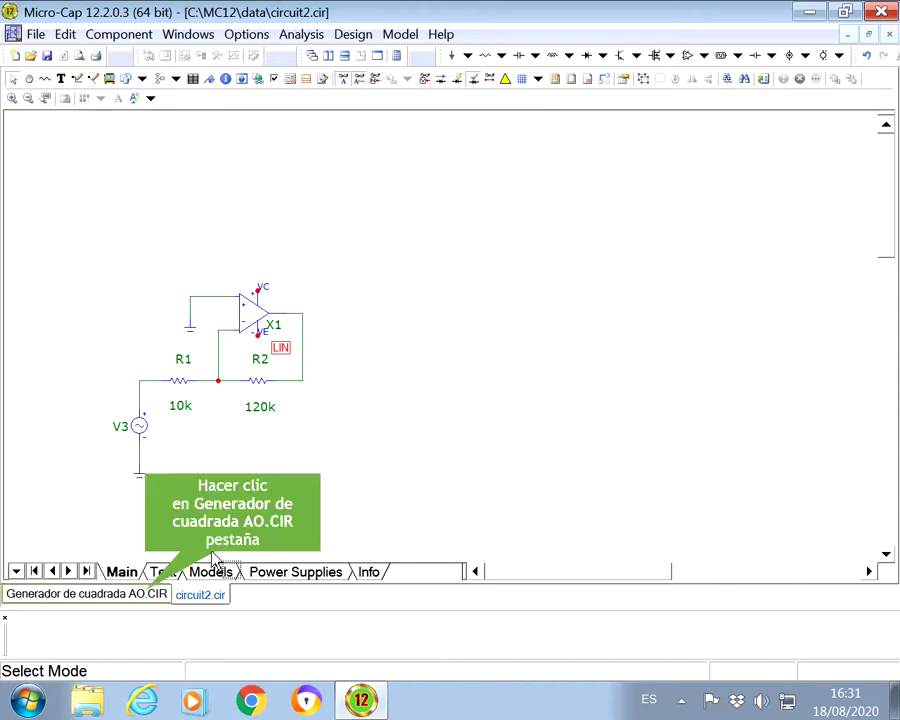
click(86, 594)
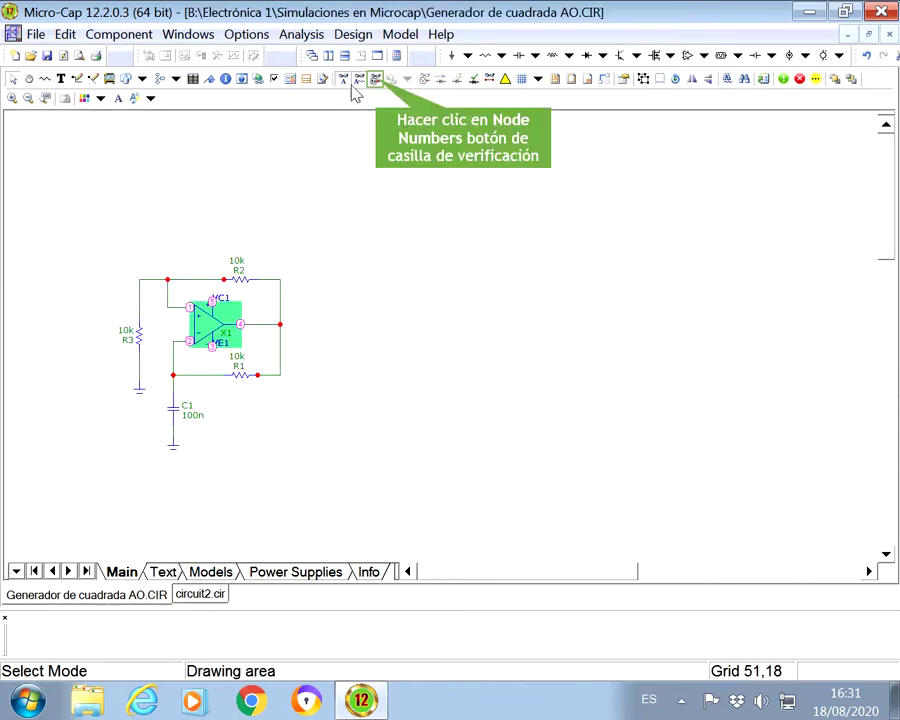